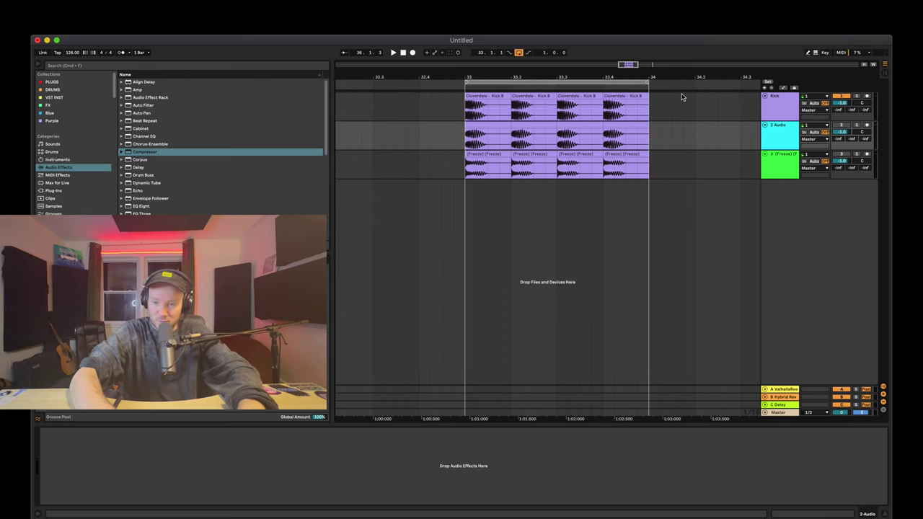
- Add a Compressor to the Kick track and play the kick loop from just before bar 33
click(783, 106)
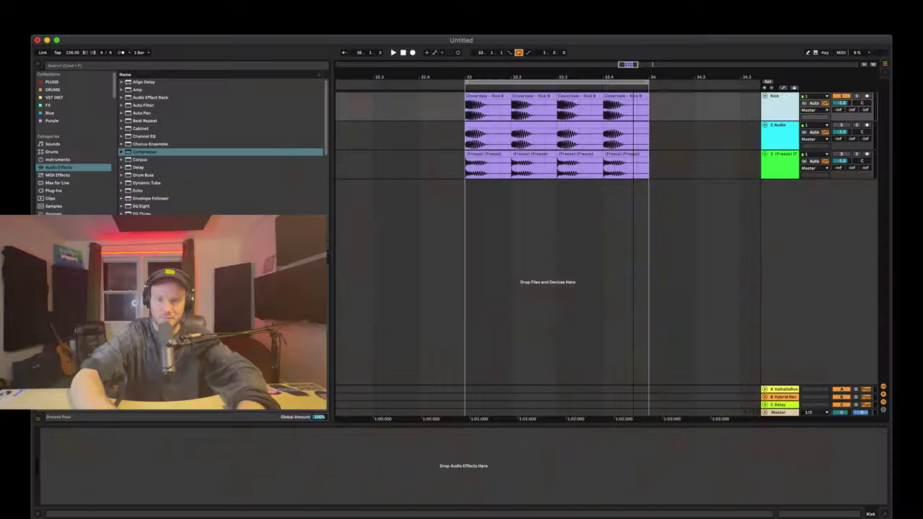
double_click(148, 152)
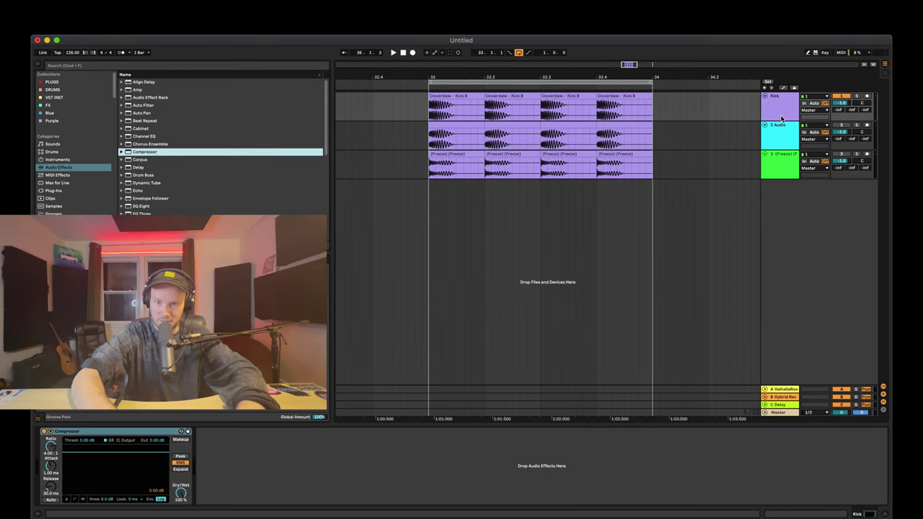
click(415, 114)
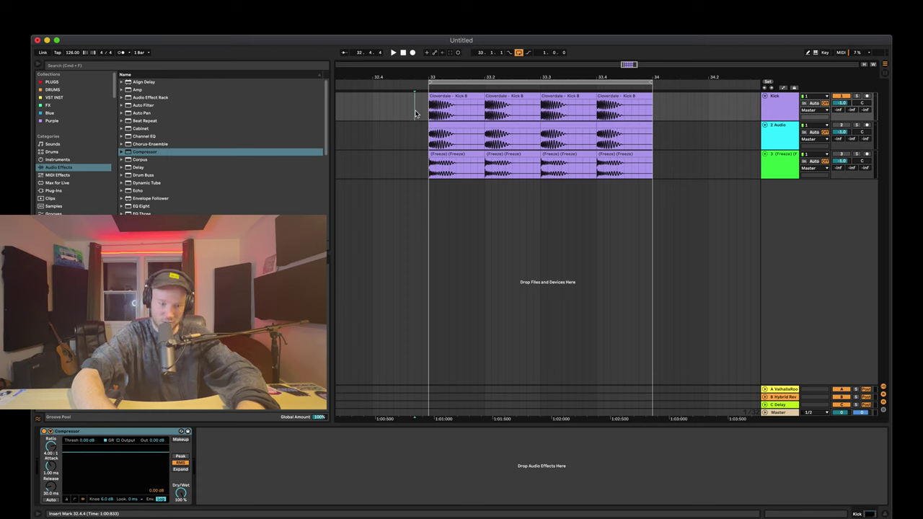
key(space)
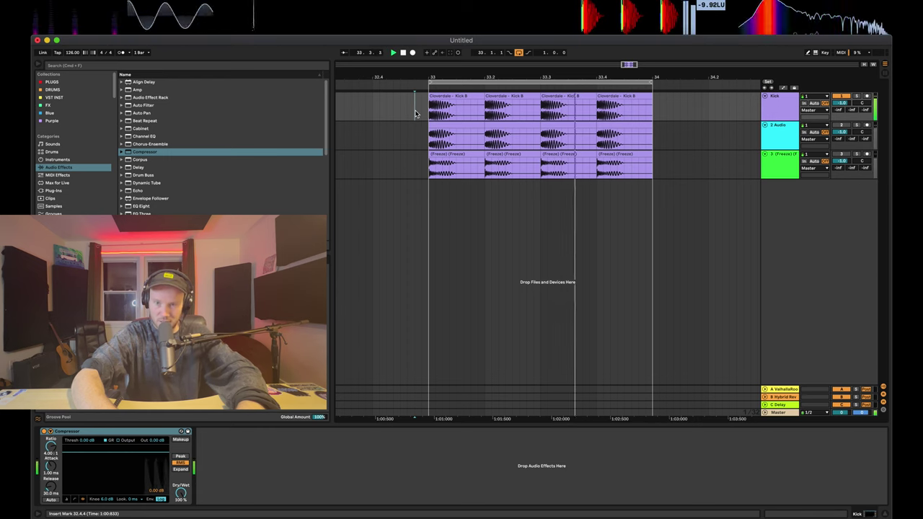
key(space)
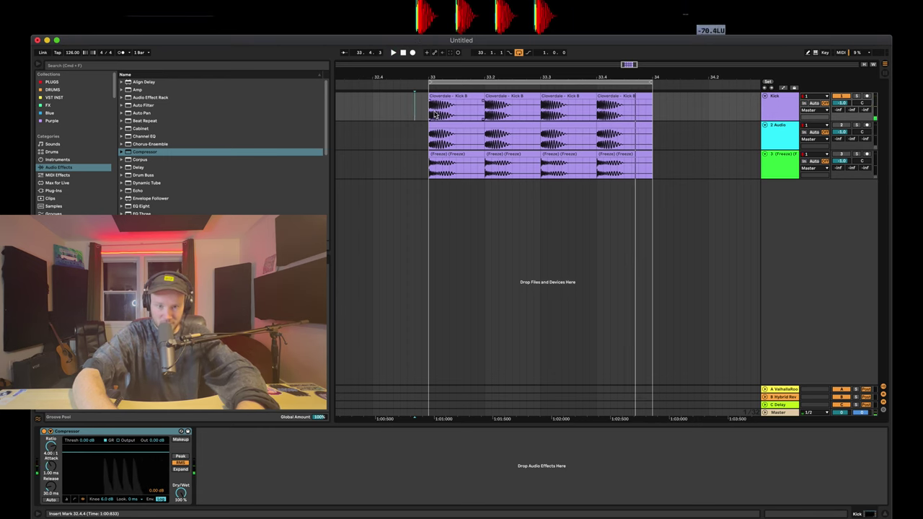
- Replay the kick loop and examine the level and shape of the hits in the waveform meter
click(618, 124)
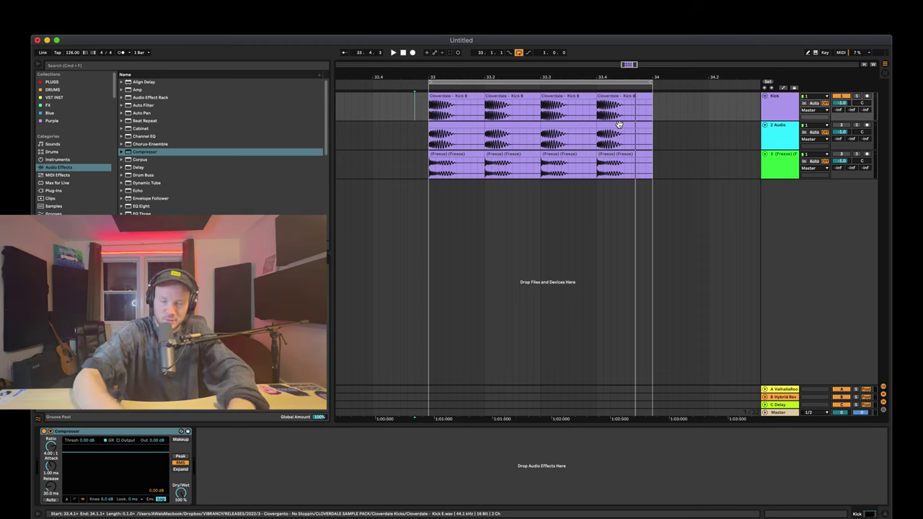
key(space)
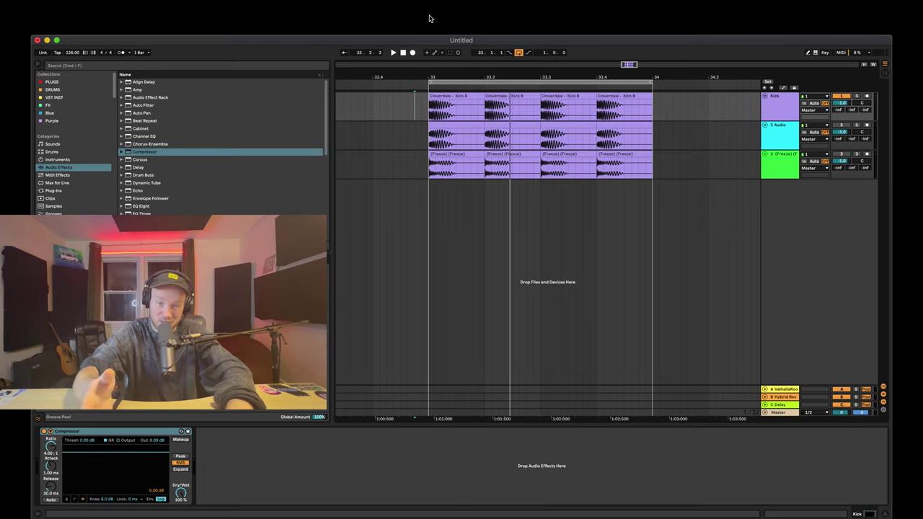
key(space)
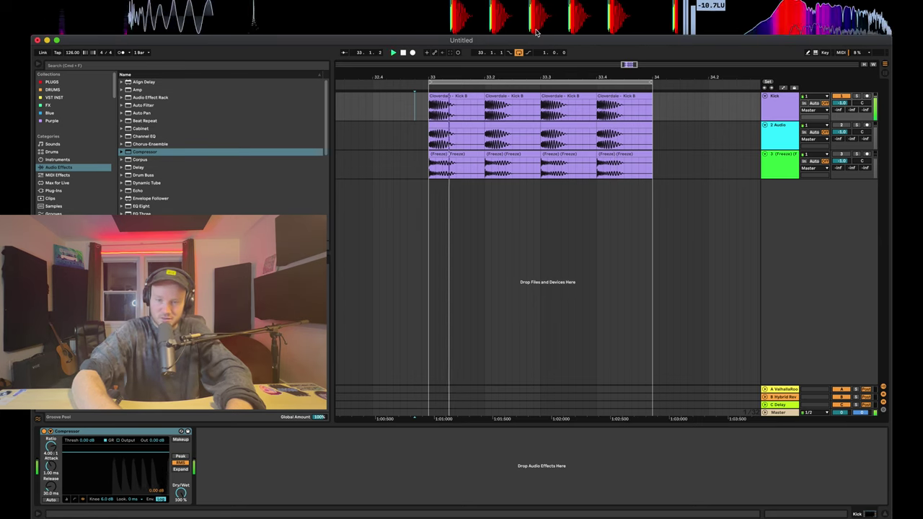
key(space)
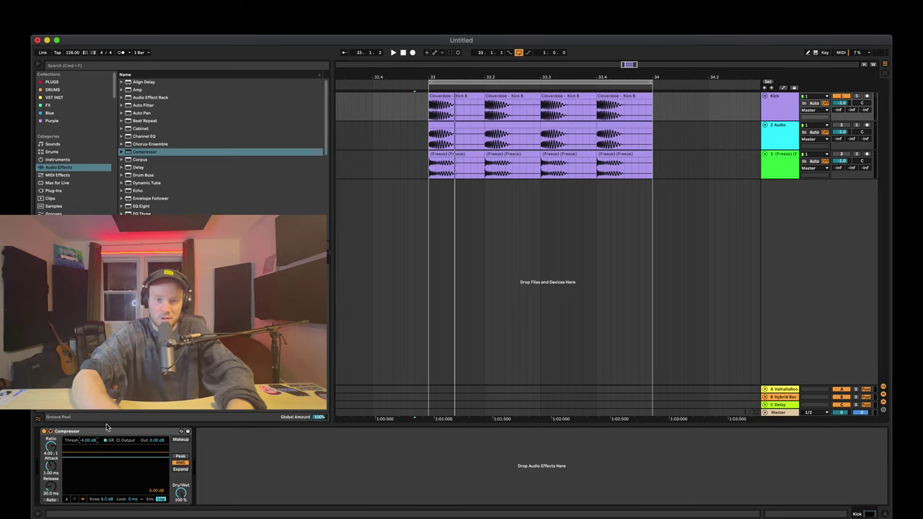
- Examine the first kick's waveform up close, select its audible part on the Kick track, and play it
drag(426, 75, 426, 130)
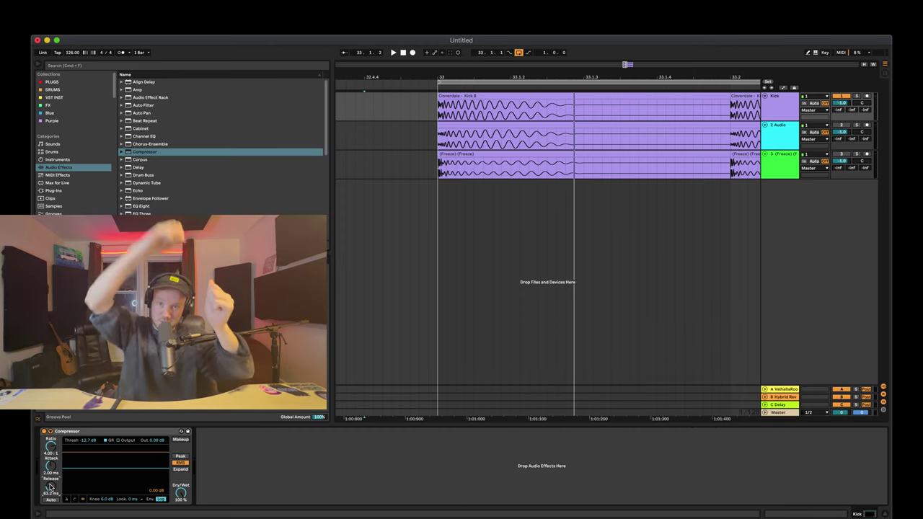
click(422, 171)
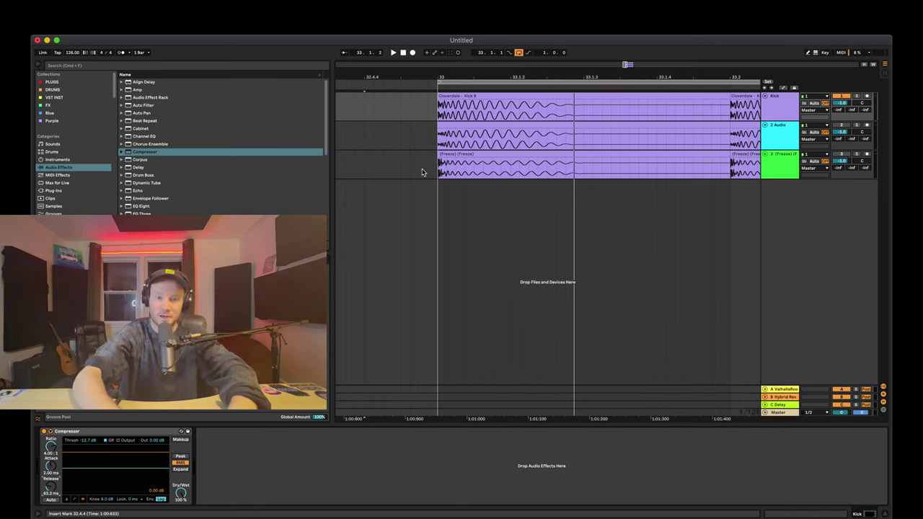
drag(499, 79, 499, 36)
scroll(563, 133, right, 2)
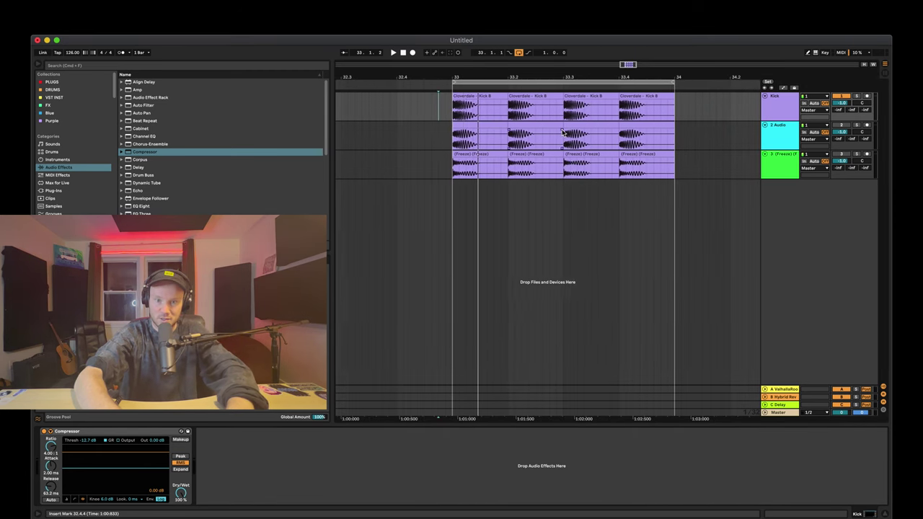
drag(455, 115, 509, 114)
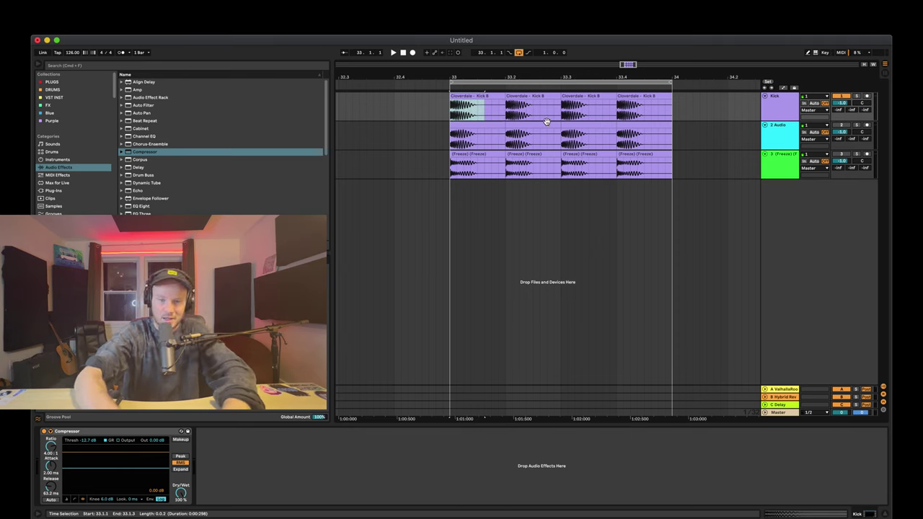
key(space)
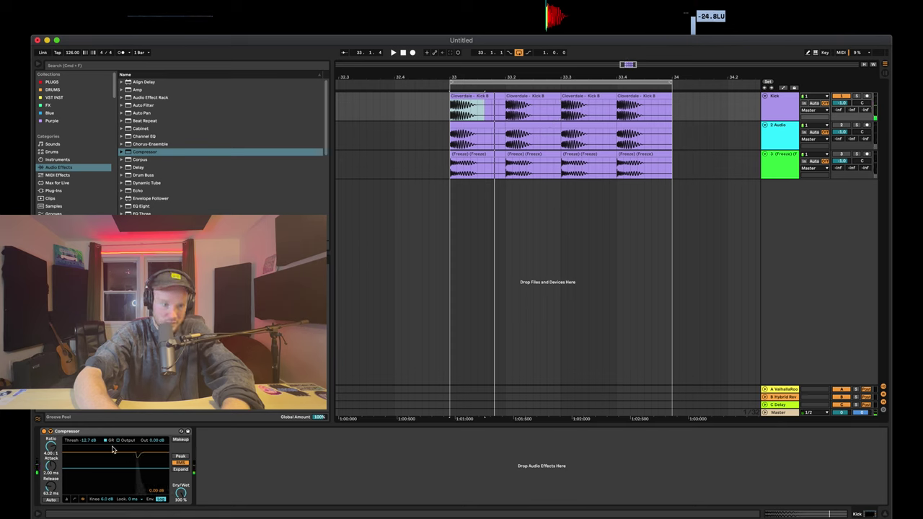
- Set the Compressor's threshold to -16.5 dB, audition the kick, and set the attack to 7.20 ms
drag(88, 440, 88, 449)
key(space)
key(space)
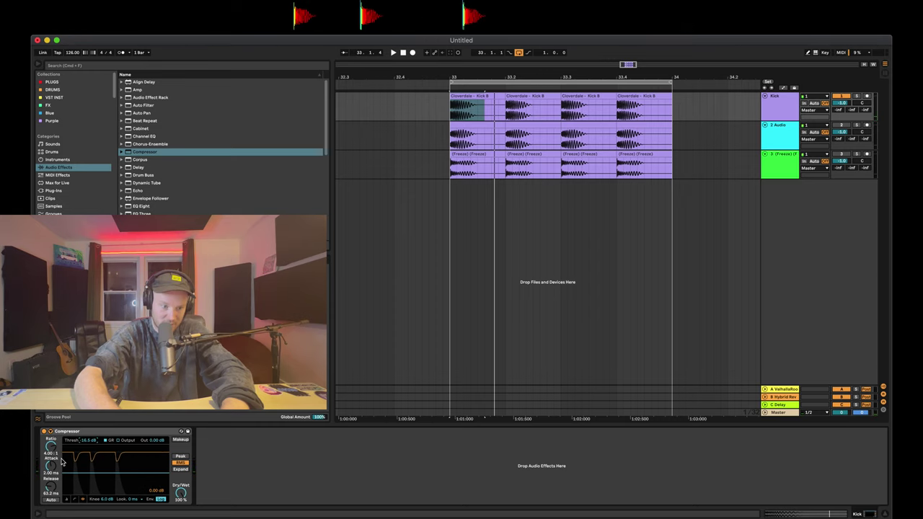
drag(62, 461, 62, 453)
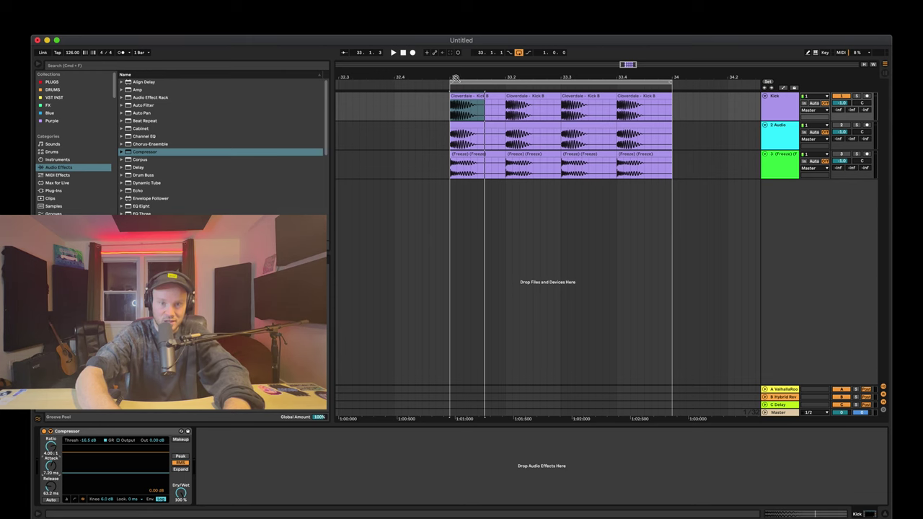
- Select and play the body of the first kick after its initial transient, and replay the loop from before bar 33
scroll(456, 115, up, 5)
click(447, 114)
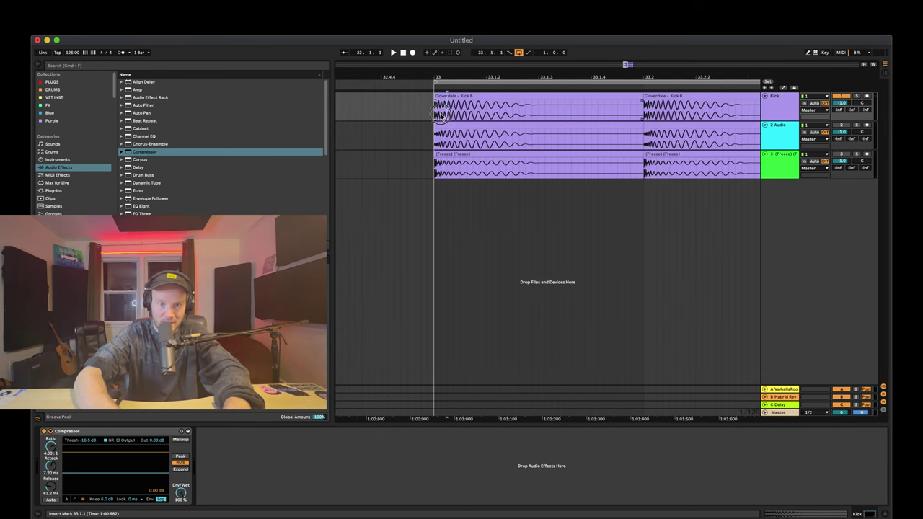
drag(438, 114, 573, 115)
key(space)
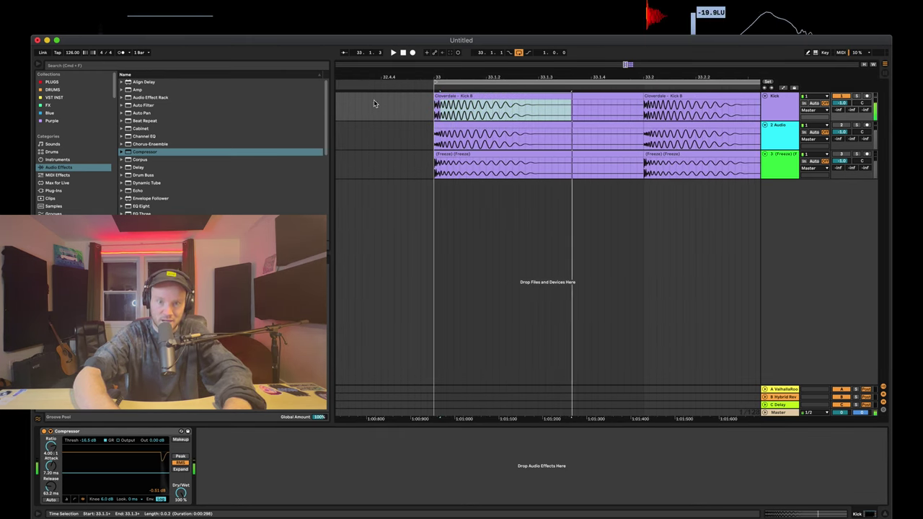
click(374, 100)
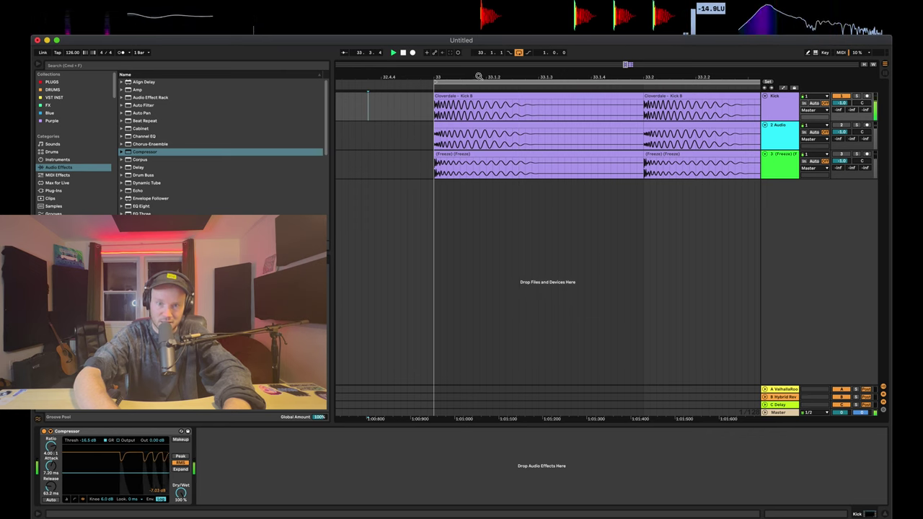
drag(479, 77, 479, 45)
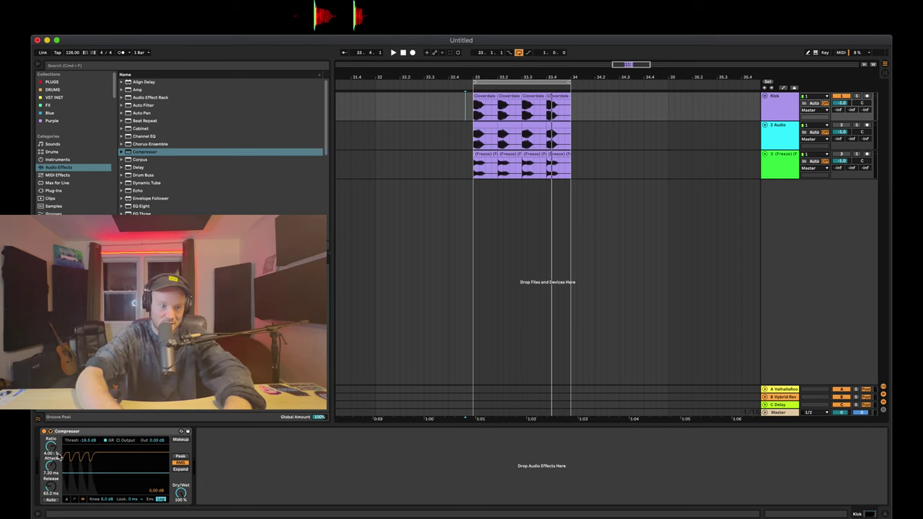
- Bypass the Kick track's Compressor during playback and audition the uncompressed kick loop
key(space)
click(44, 431)
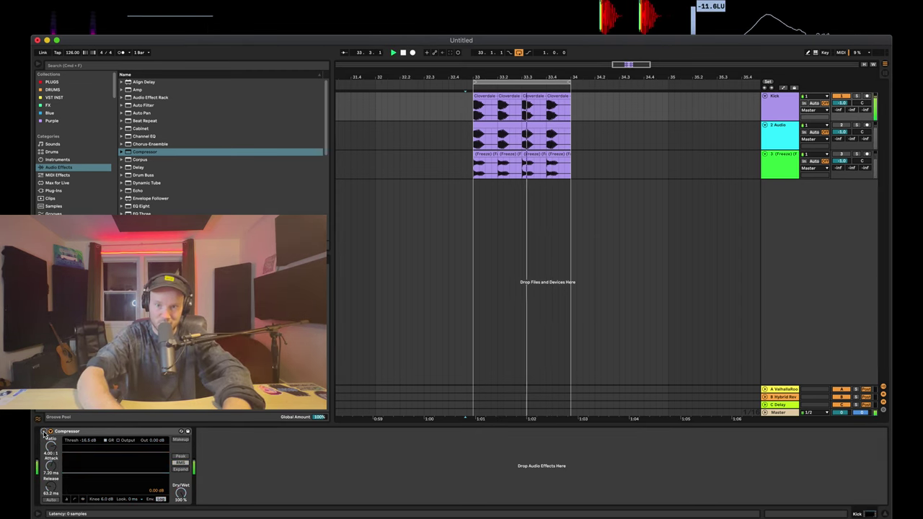
key(space)
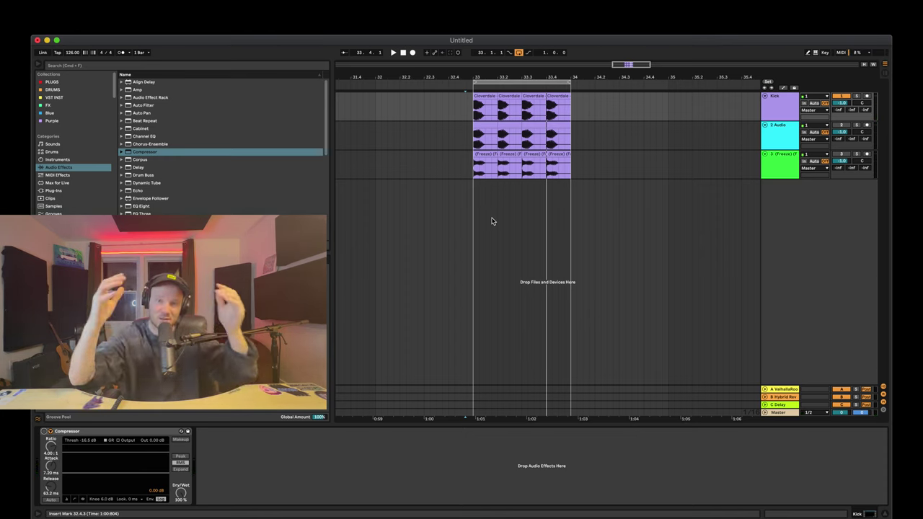
key(space)
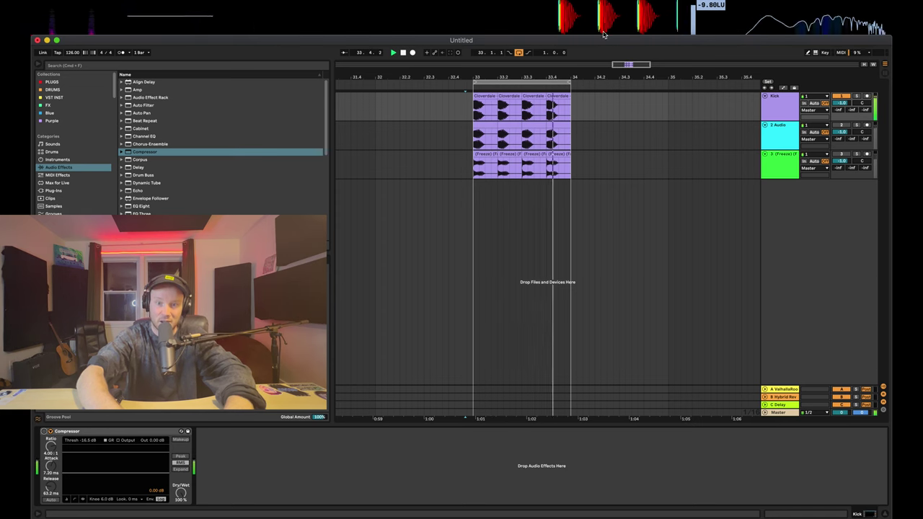
key(space)
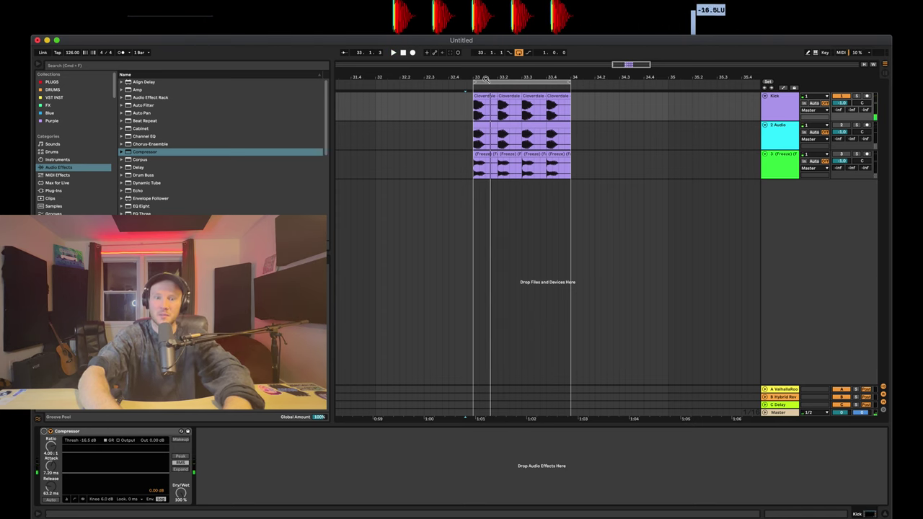
- Solo the 2 Audio track and play its kick loop from just before bar 33
drag(522, 81, 635, 141)
click(776, 104)
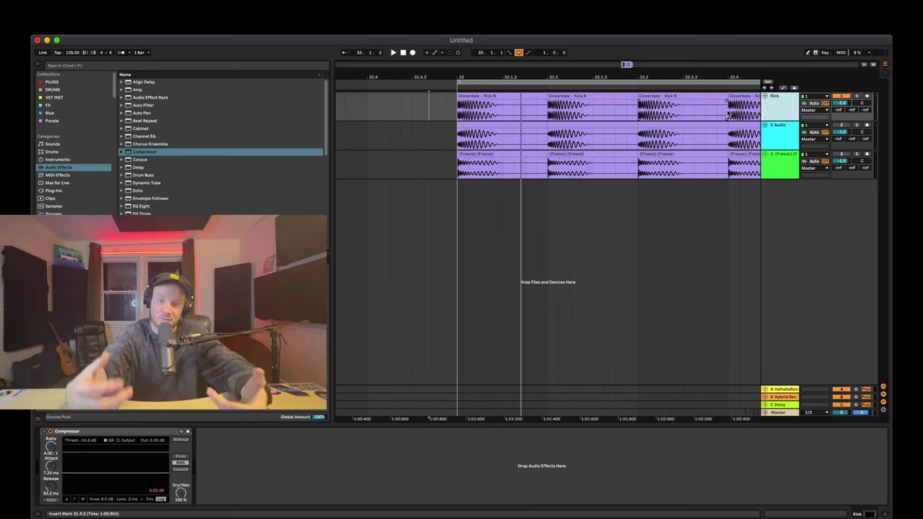
scroll(629, 132, right, 3)
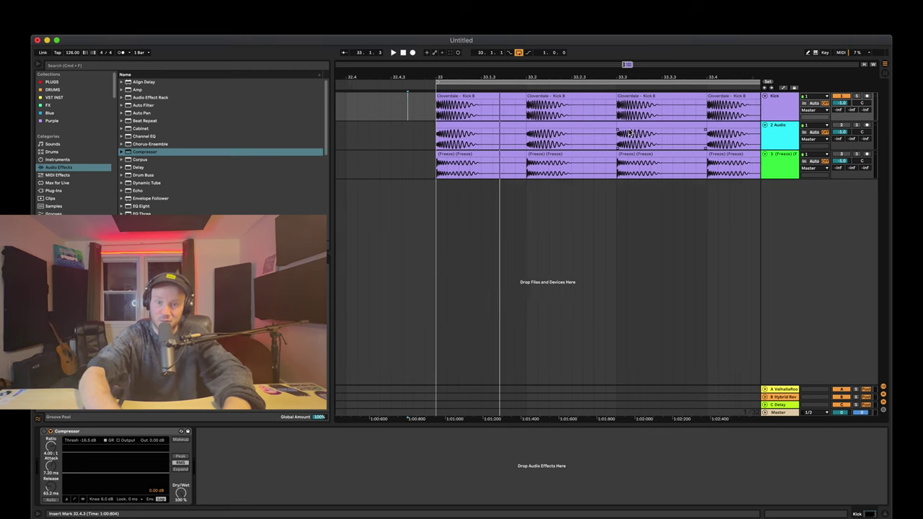
click(777, 137)
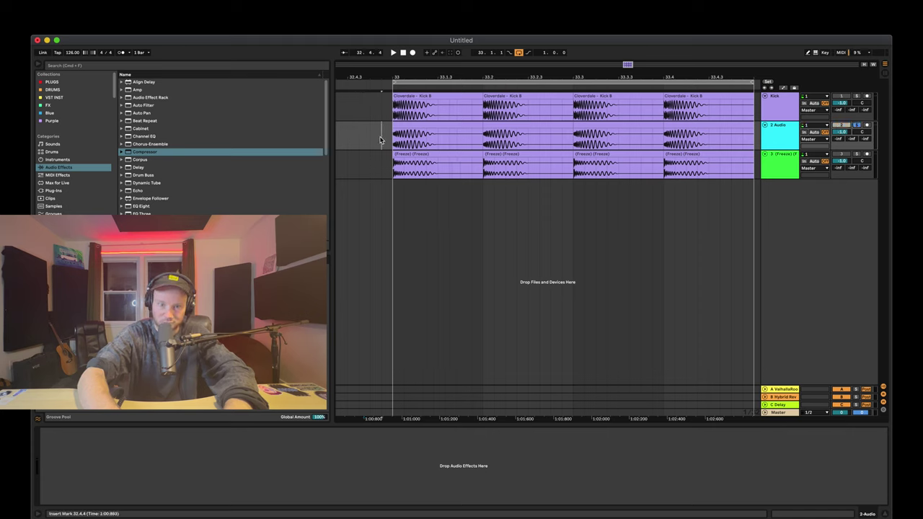
key(space)
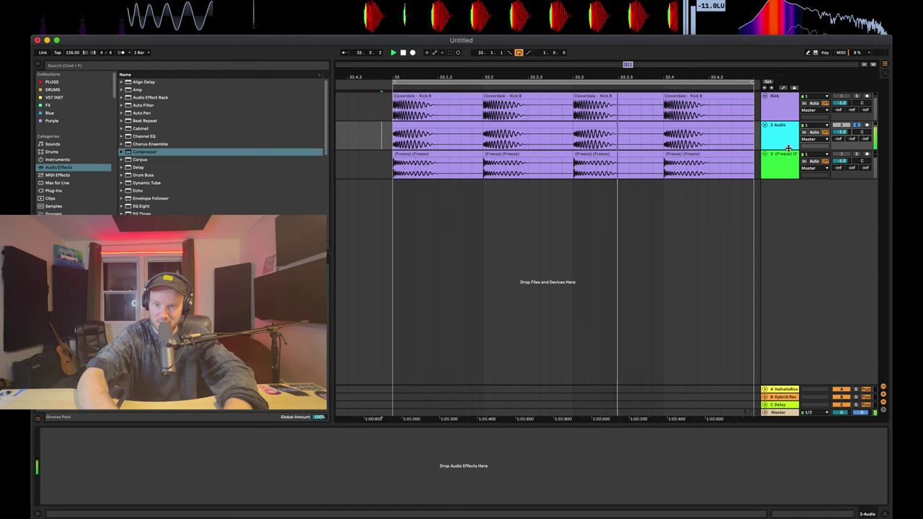
- Enlarge the 2 Audio track's lane to show its kick waveforms in detail, and stop playback
drag(788, 148, 789, 268)
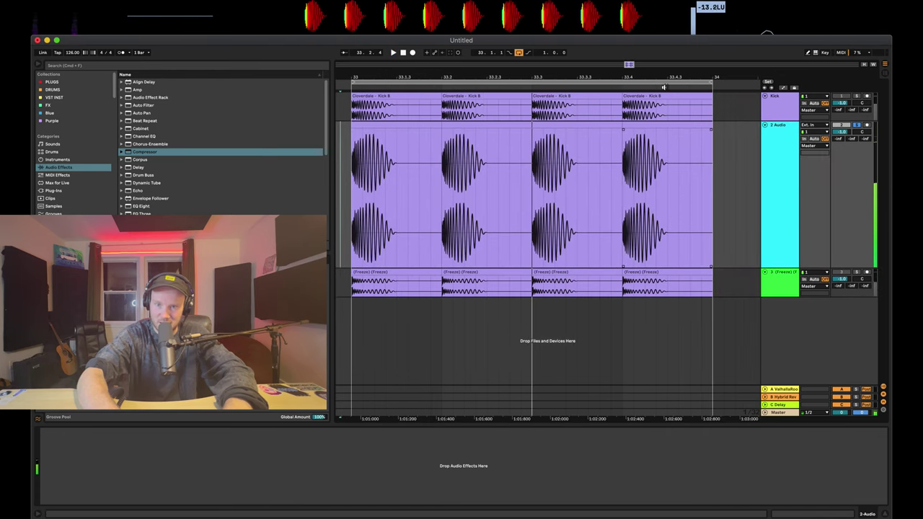
drag(664, 87, 689, 172)
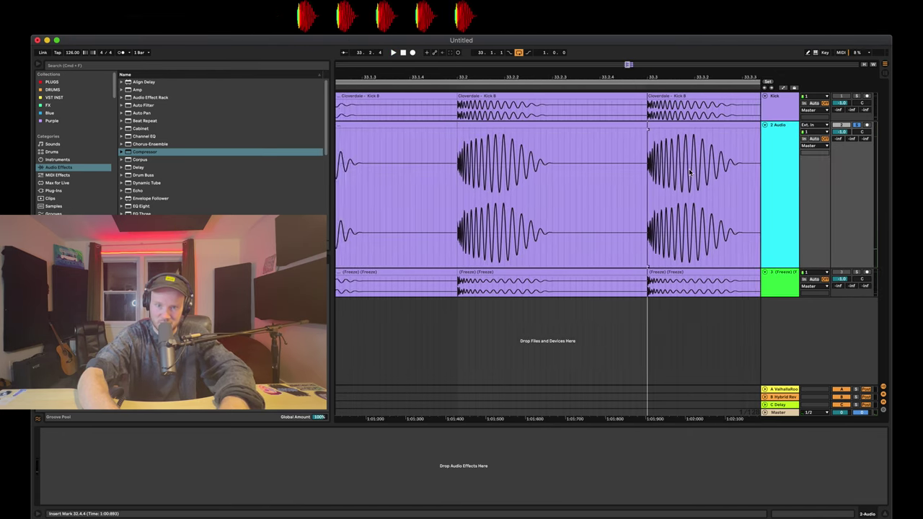
scroll(691, 172, left, 5)
- Highlight successive sections of the first kick on the 2 Audio track to compare its attack with its body
click(425, 225)
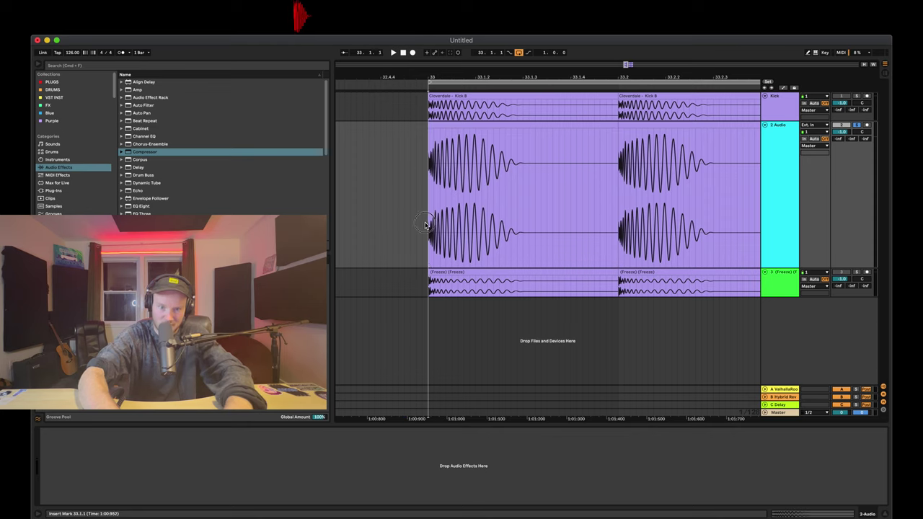
drag(426, 225, 504, 226)
drag(448, 226, 484, 228)
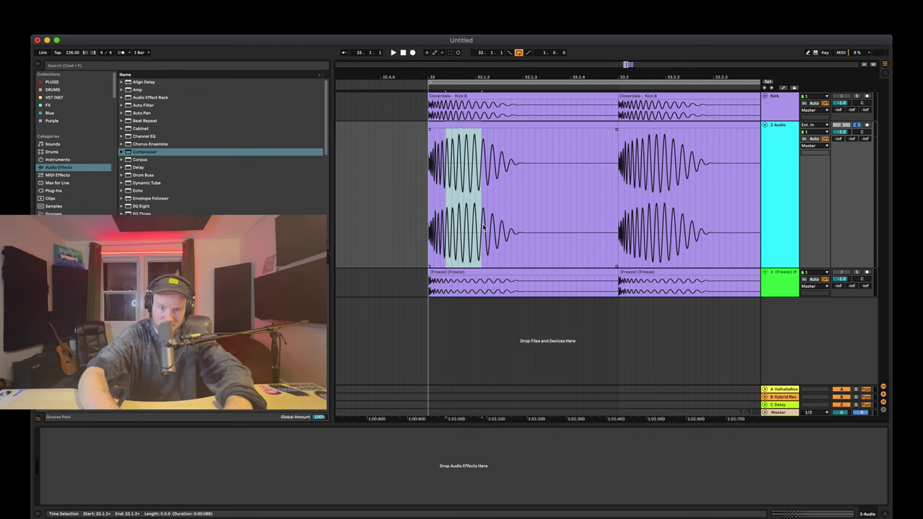
drag(427, 233, 491, 222)
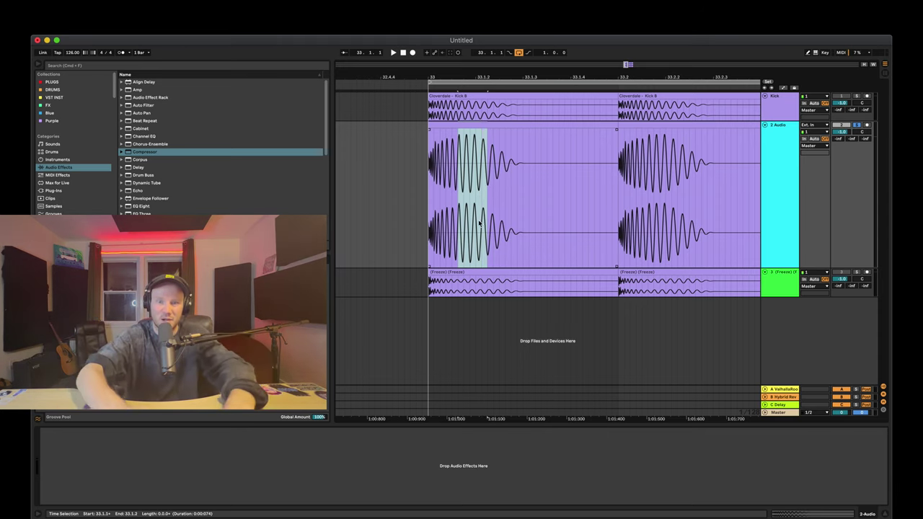
drag(429, 217, 447, 220)
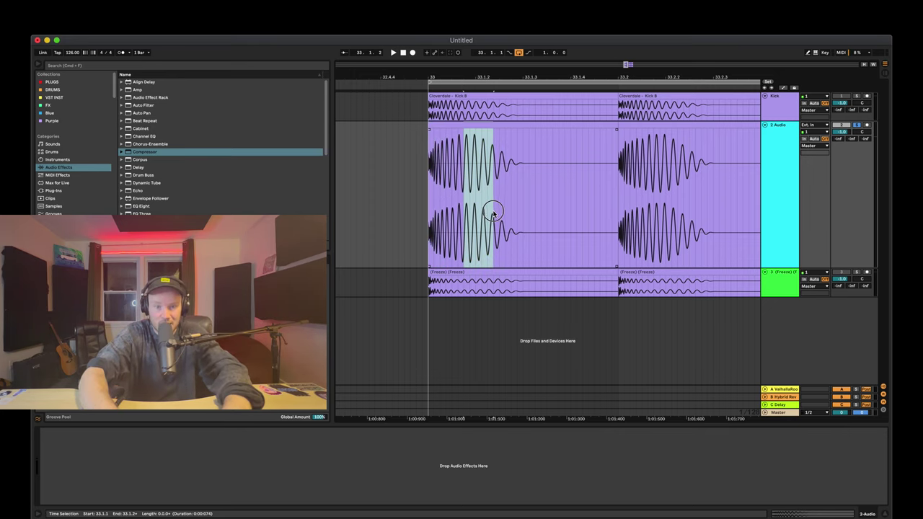
drag(491, 213, 479, 210)
drag(489, 78, 489, 68)
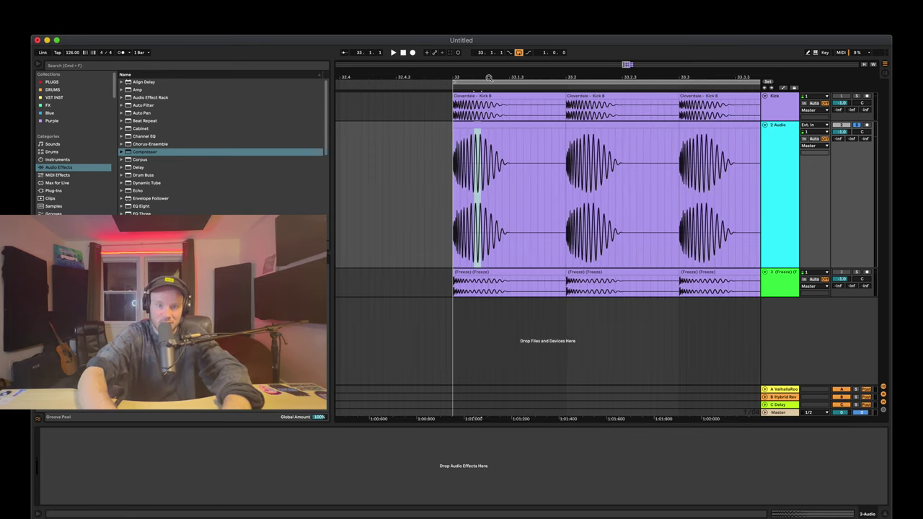
- Add a Compressor to the 2 Audio track and set its attack to 11.4 ms
click(784, 201)
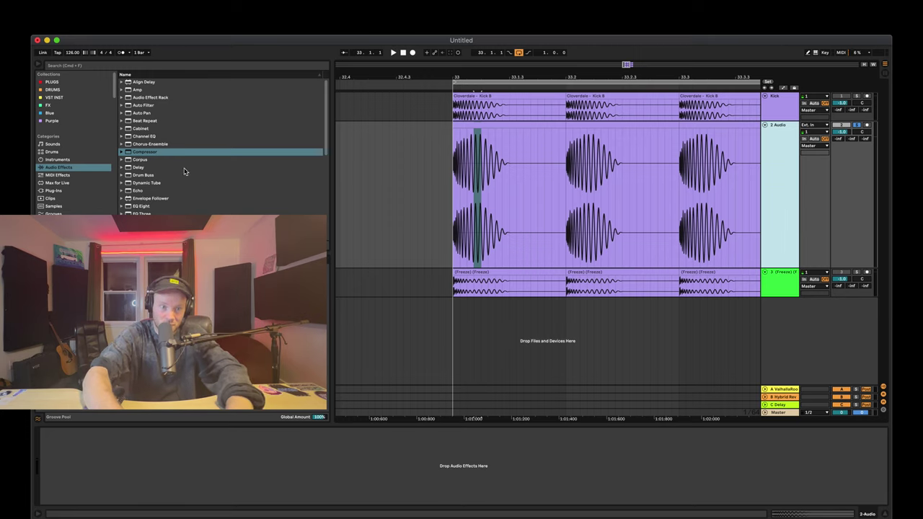
double_click(165, 152)
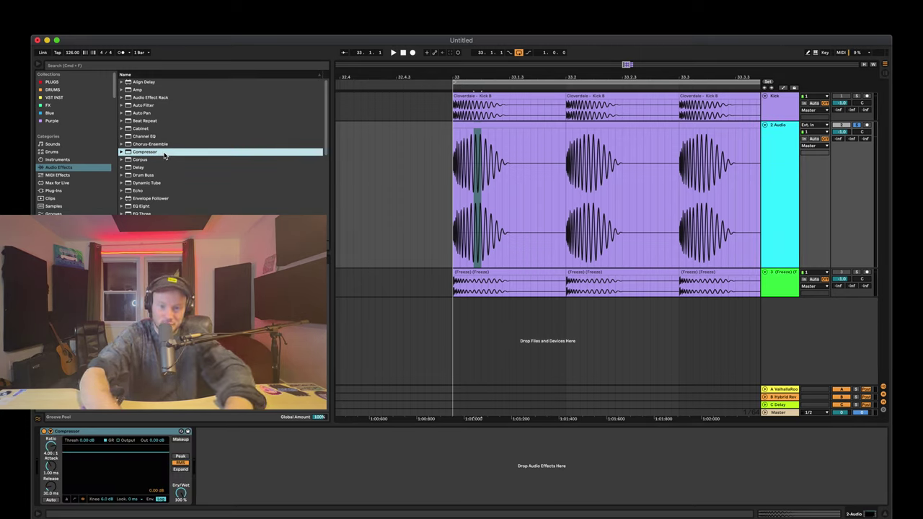
click(38, 473)
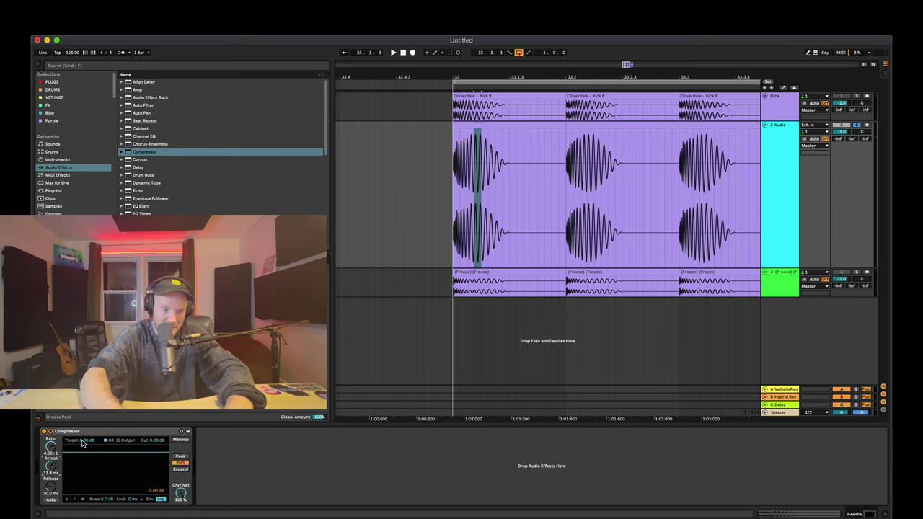
- Play the 2 Audio kick loop from before bar 33 while lowering the Compressor's threshold to -17.1 dB
key(space)
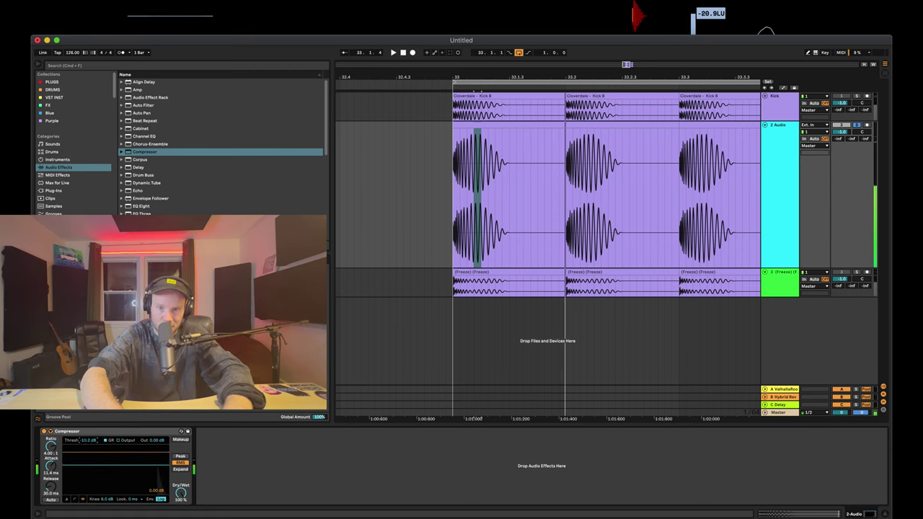
click(403, 228)
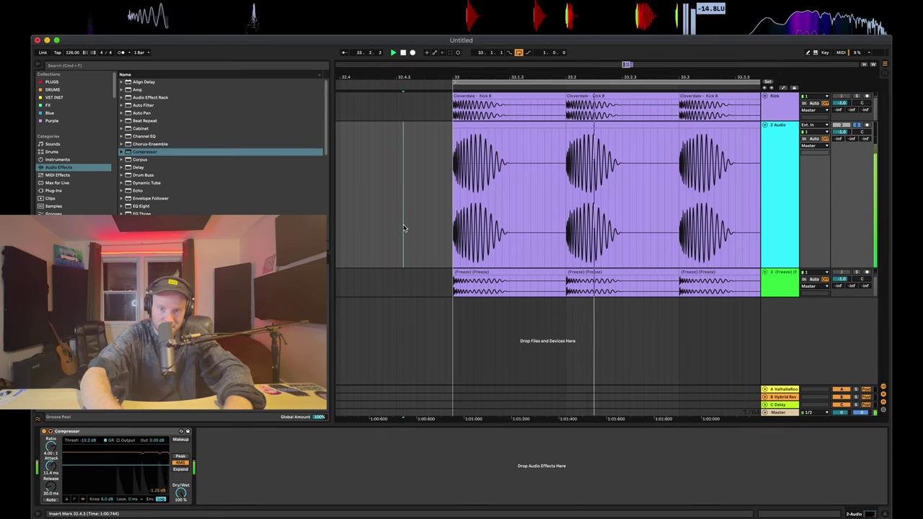
drag(84, 442, 83, 450)
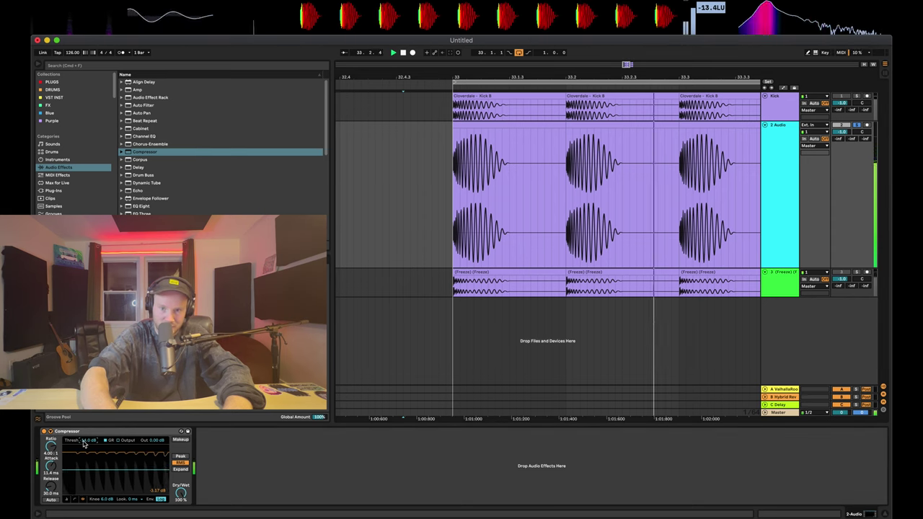
drag(84, 445, 84, 450)
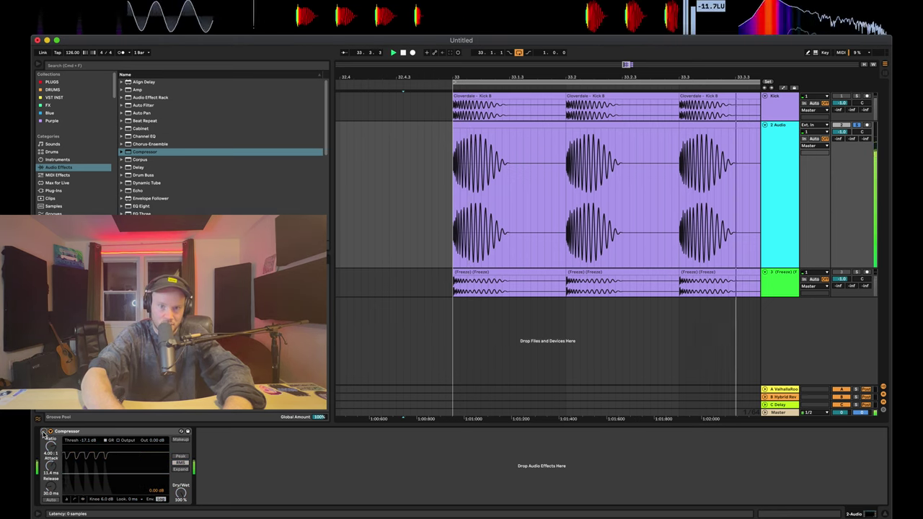
- Set the 2 Audio Compressor's output gain to 6 dB and compare the kick loop with the Compressor bypassed and active
key(space)
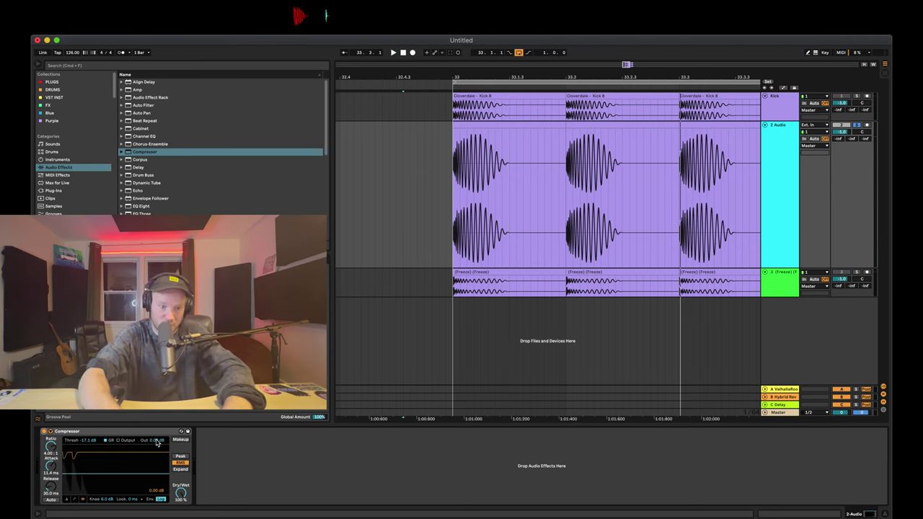
key(space)
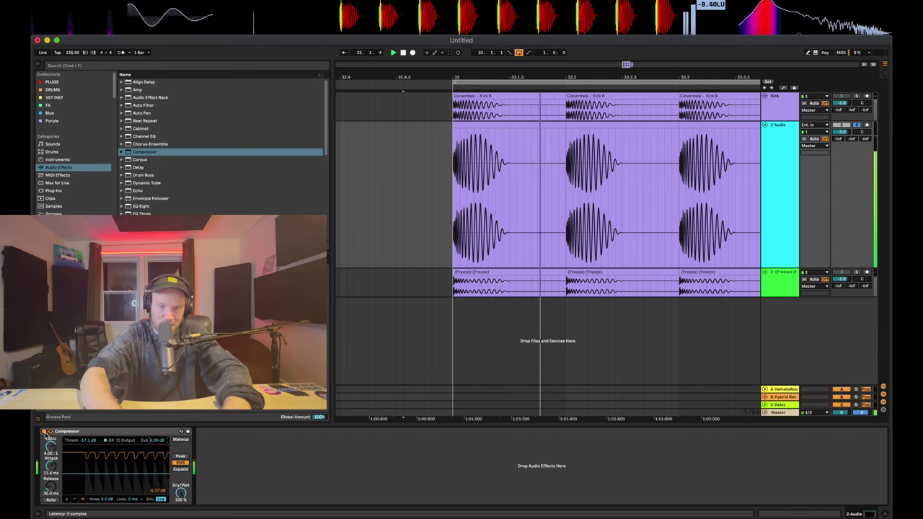
click(44, 431)
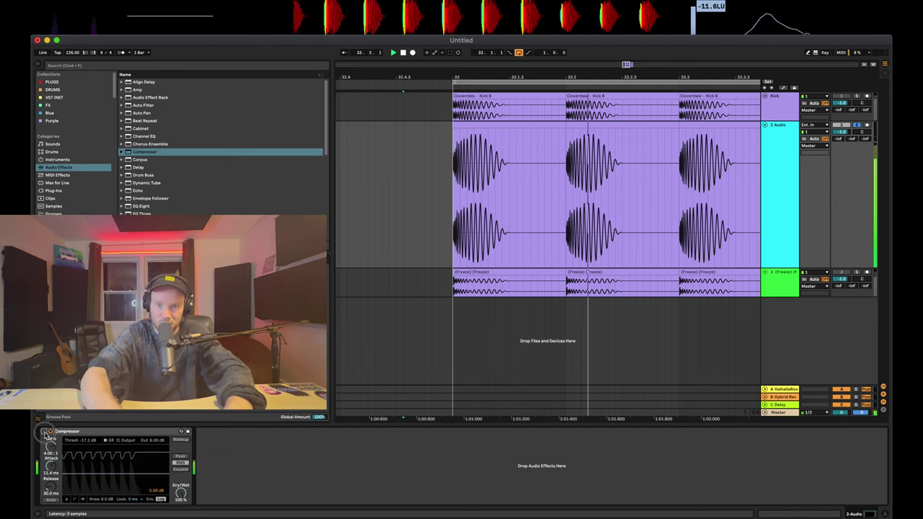
click(44, 431)
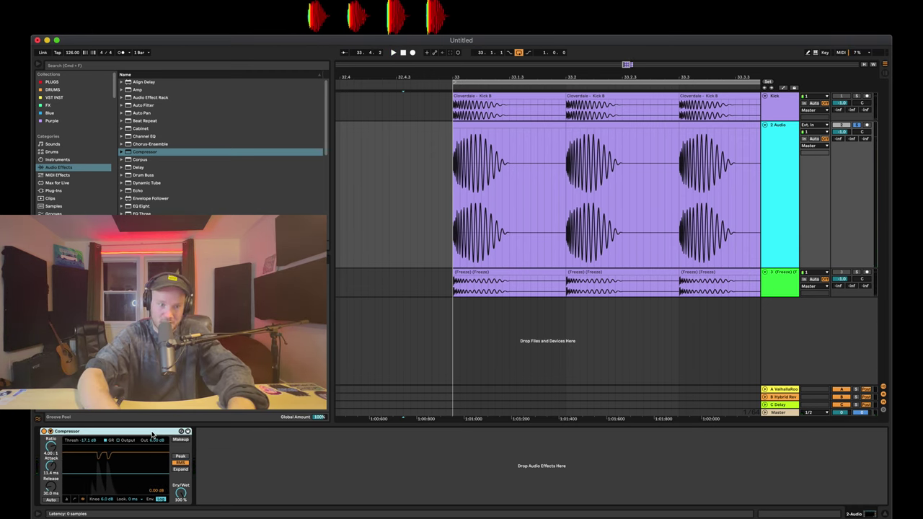
key(space)
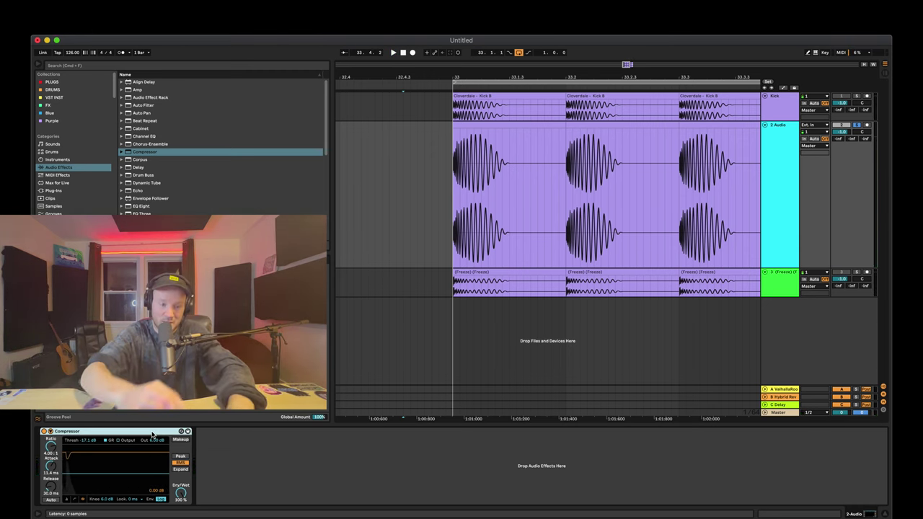
- Unsolo the 2 Audio track and enlarge the 3 (Freeze) track's lane to show its kick waveforms in detail
click(793, 221)
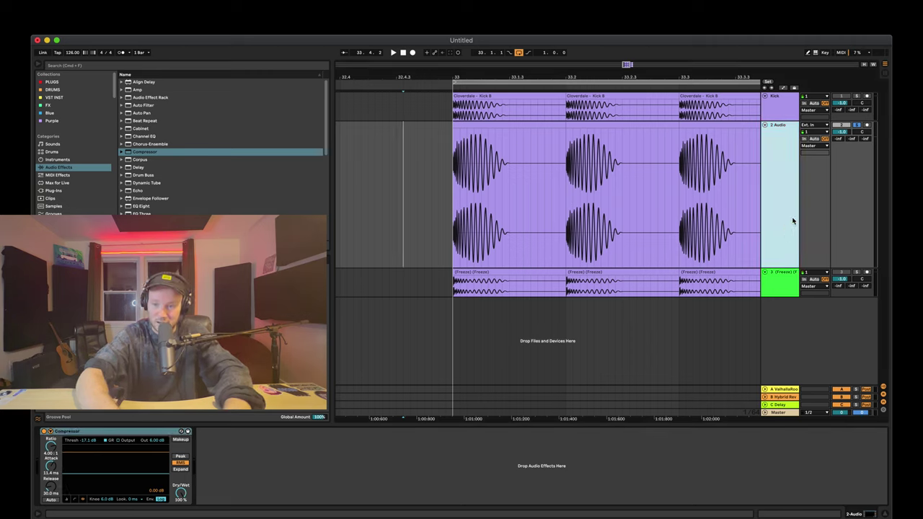
click(856, 125)
click(776, 270)
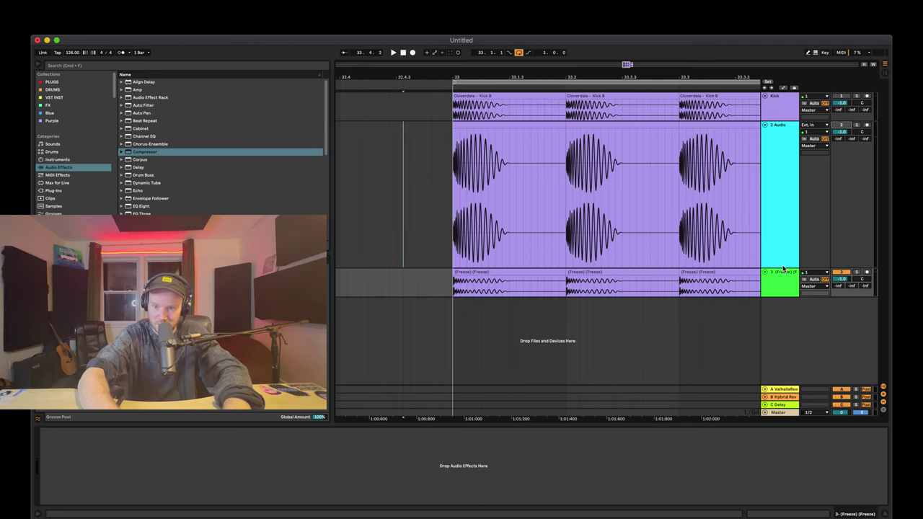
drag(783, 267, 793, 316)
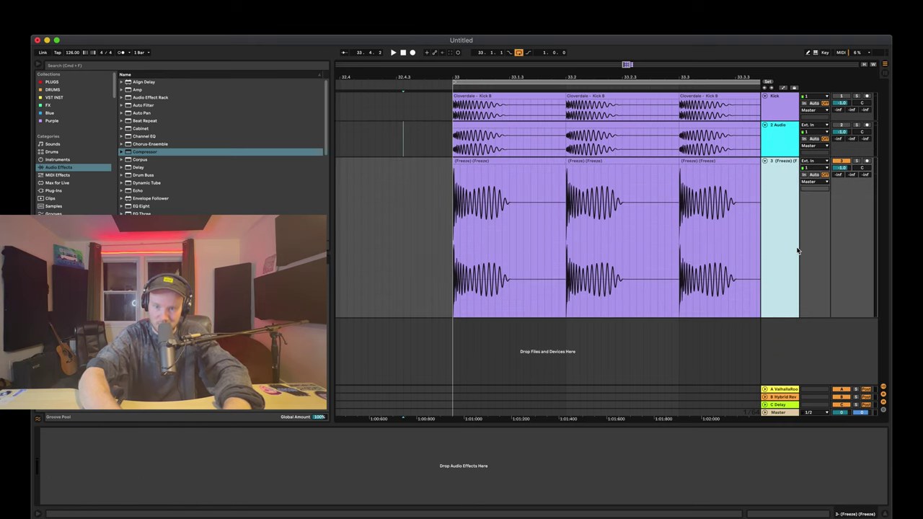
- Highlight about the first 30 ms of the first kick on the 3 (Freeze) track and audition its loop
drag(453, 272, 459, 272)
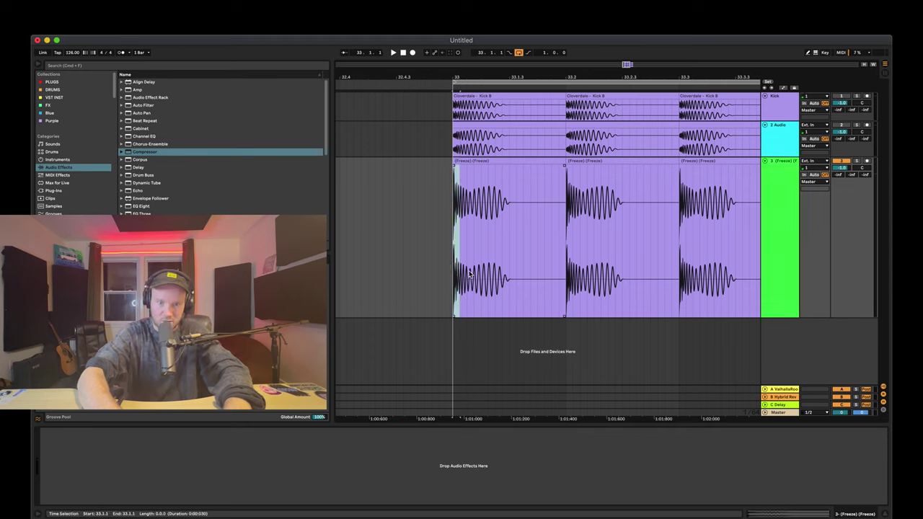
click(781, 234)
click(418, 253)
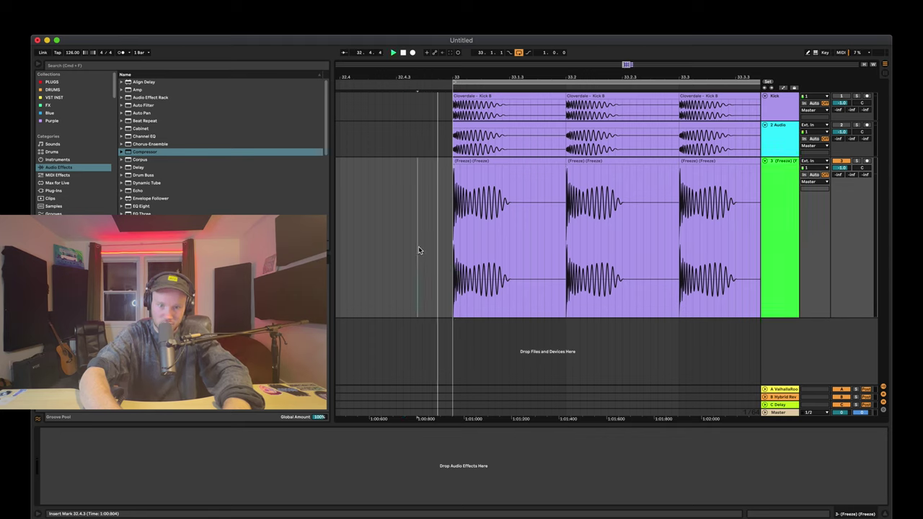
key(space)
- Add a Compressor to the 3 (Freeze) track with a 0.01 ms attack and a 1.79 ms release
double_click(138, 152)
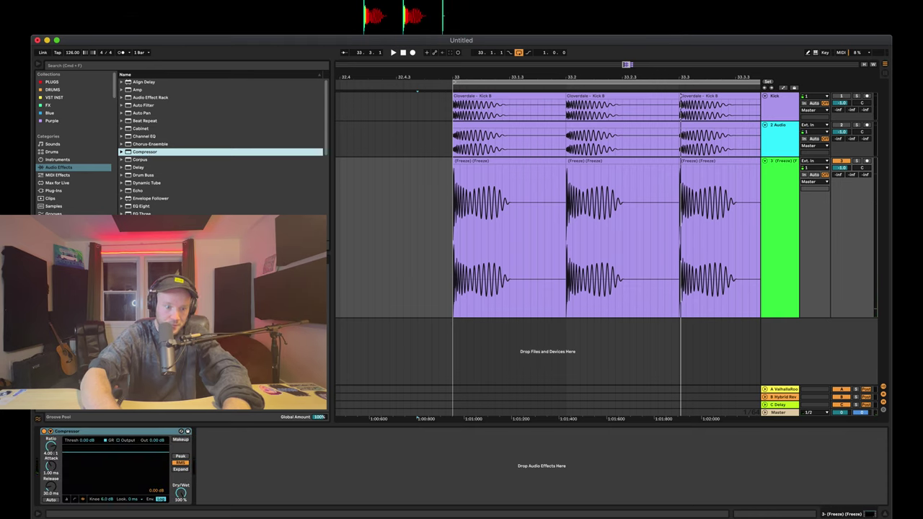
click(51, 467)
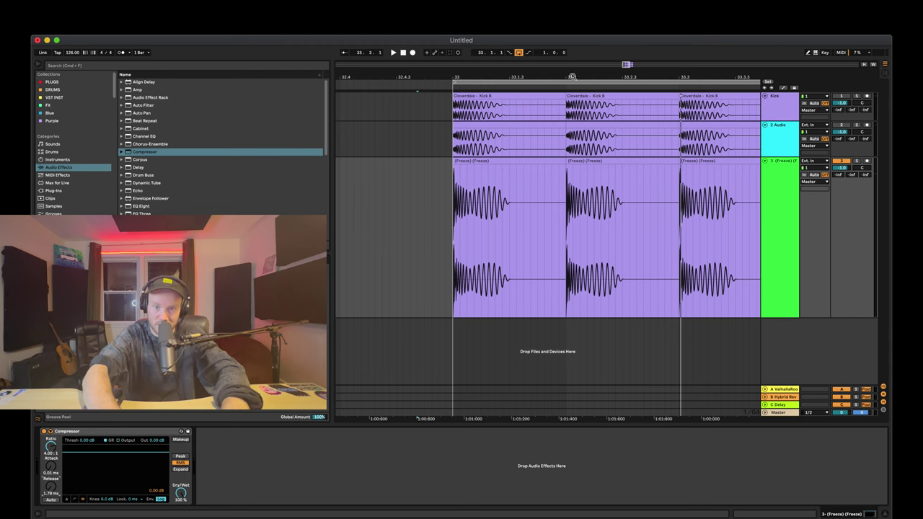
- Examine the second kick's transient up close by highlighting about 15 ms from 33.2 on the 3 (Freeze) track
drag(572, 77, 573, 78)
drag(542, 210, 561, 210)
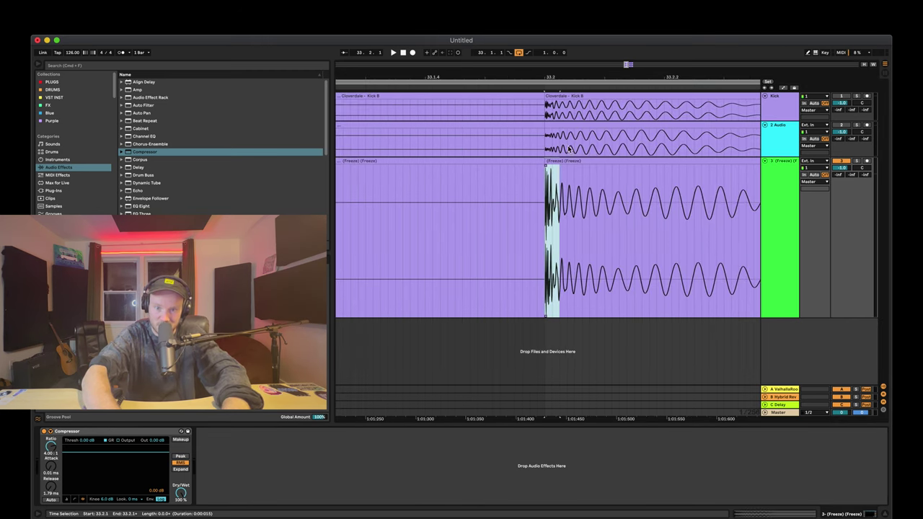
key(x)
- Play the 3 (Freeze) kick loop from before bar 33 and lower its Compressor's threshold to -17.4 dB
click(443, 228)
key(space)
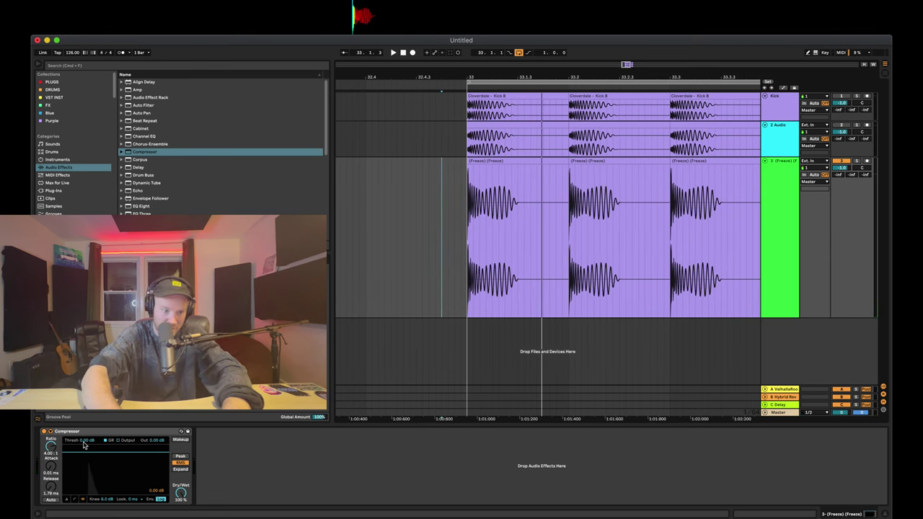
mouse_move(88, 441)
mouse_down()
mouse_move(87, 457)
mouse_move(84, 443)
mouse_up()
key(space)
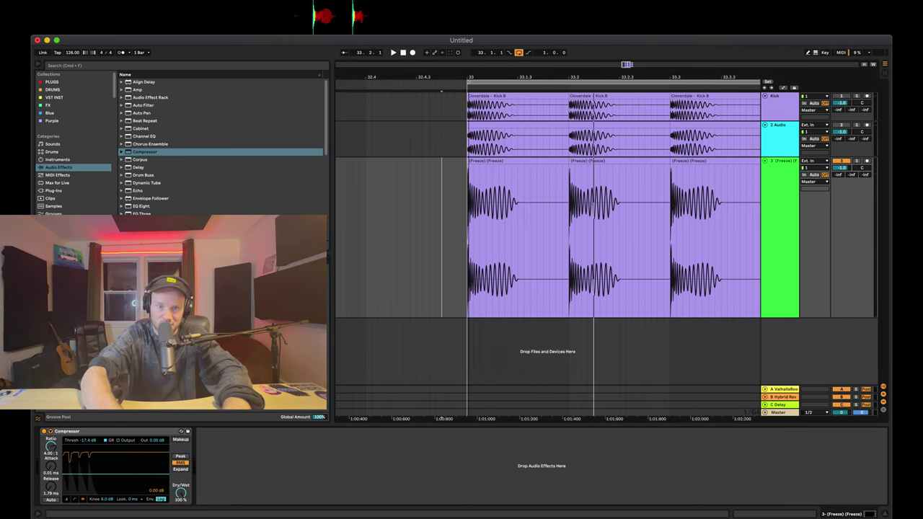
- Highlight about the first 15 ms of the first kick on the 3 (Freeze) track, and select its whole clip
drag(468, 70, 474, 241)
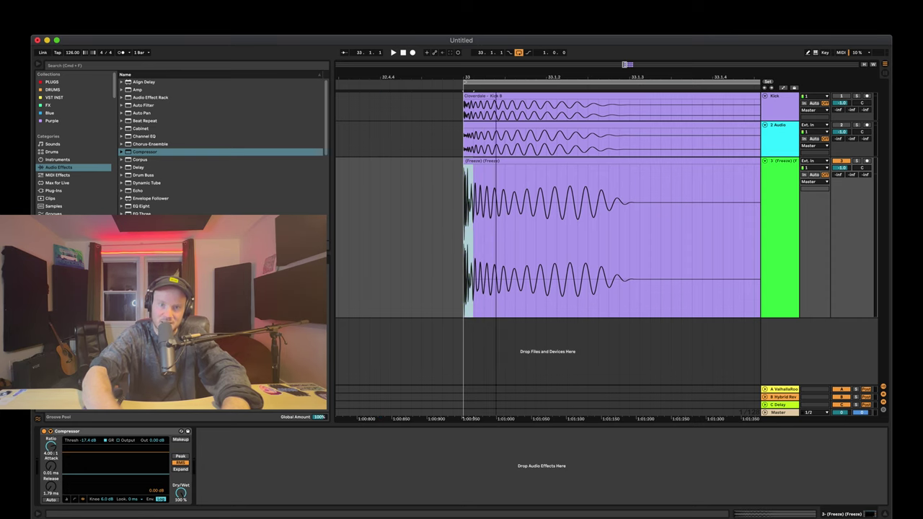
drag(496, 77, 495, 25)
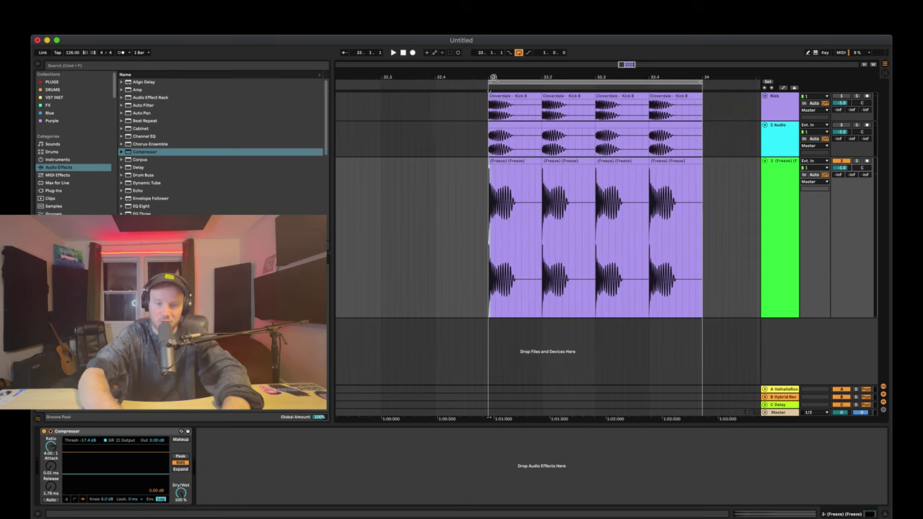
scroll(469, 173, right, 2)
click(466, 159)
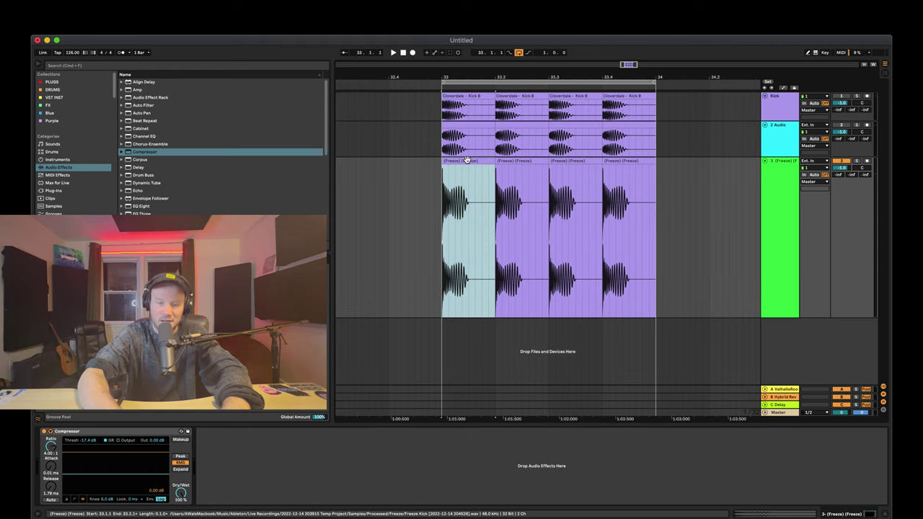
click(460, 215)
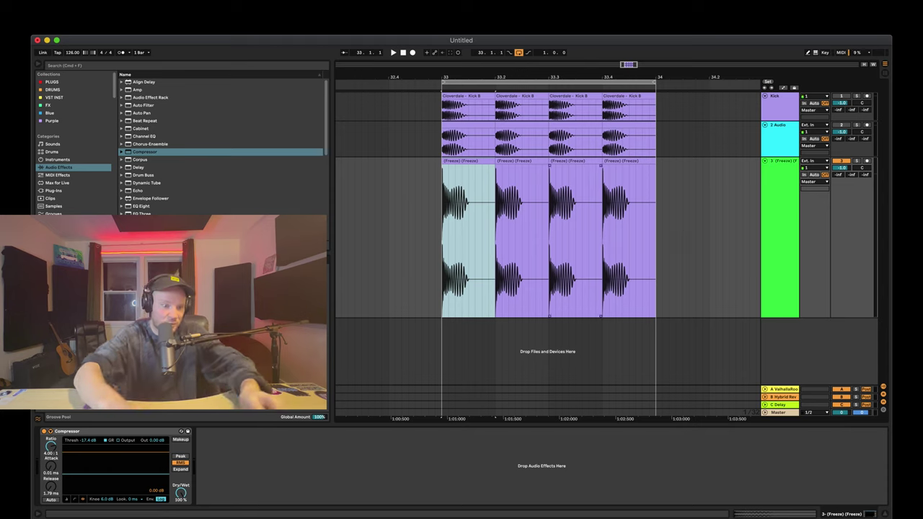
- Play the 3 (Freeze) kick loop briefly from before bar 33 and set its Compressor's lookahead to 10 ms
click(429, 232)
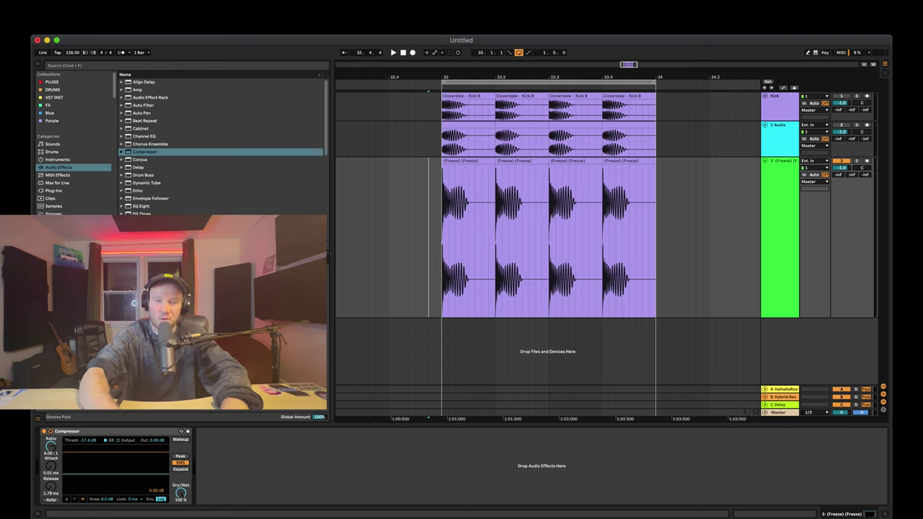
key(space)
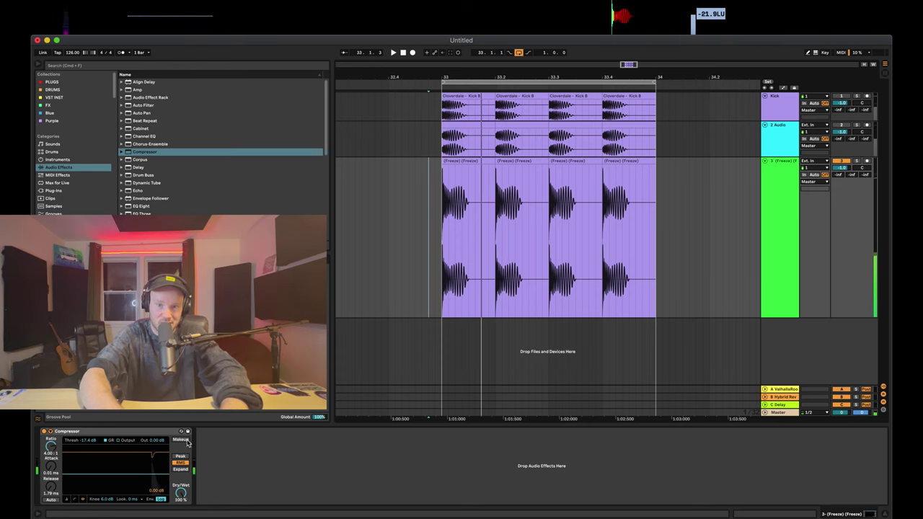
click(134, 499)
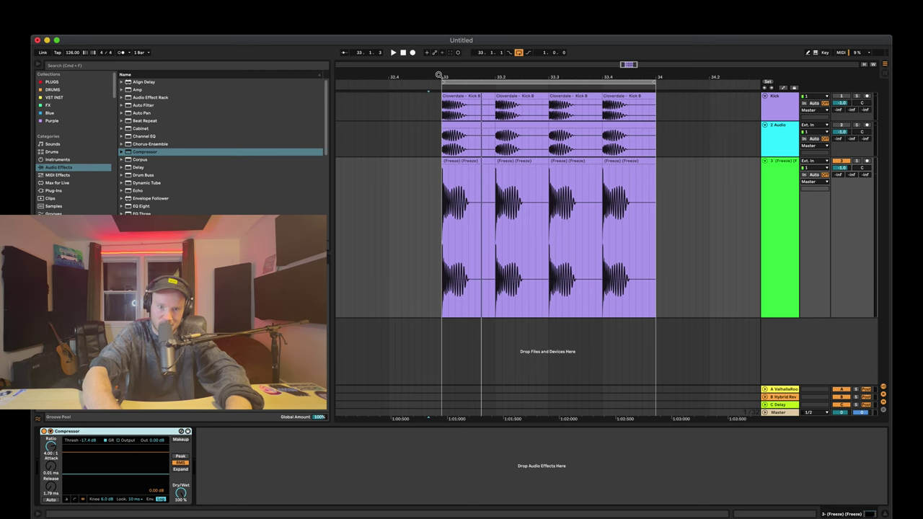
- Examine the first kick up close on the 3 (Freeze) track, highlighting about 22 ms from its start
drag(438, 75, 460, 205)
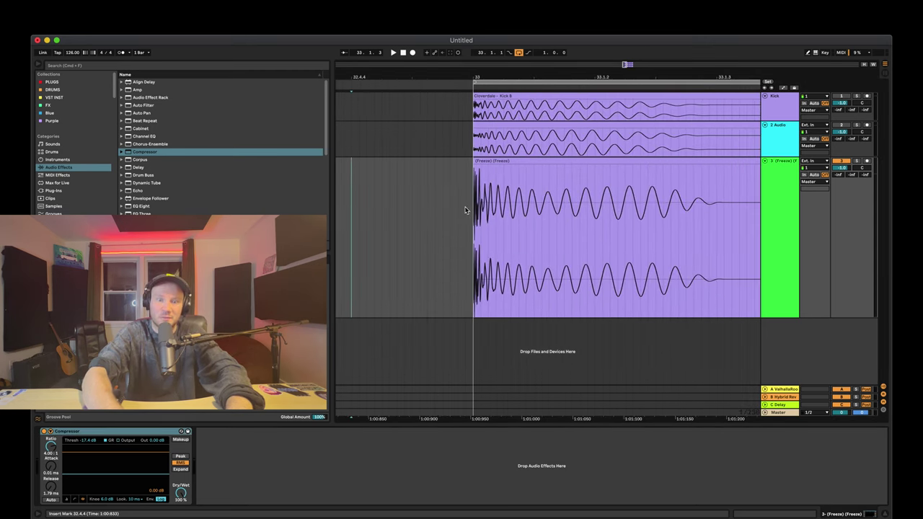
click(475, 209)
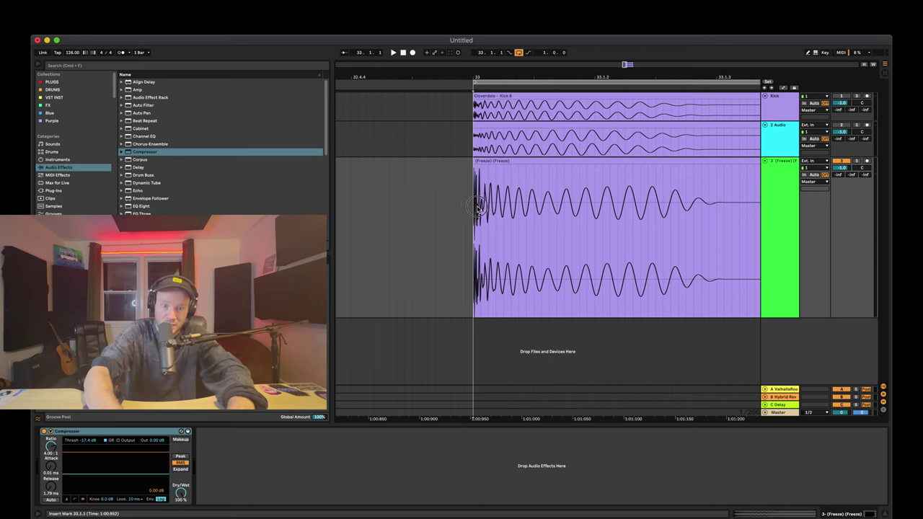
drag(475, 208, 496, 216)
drag(505, 74, 505, 57)
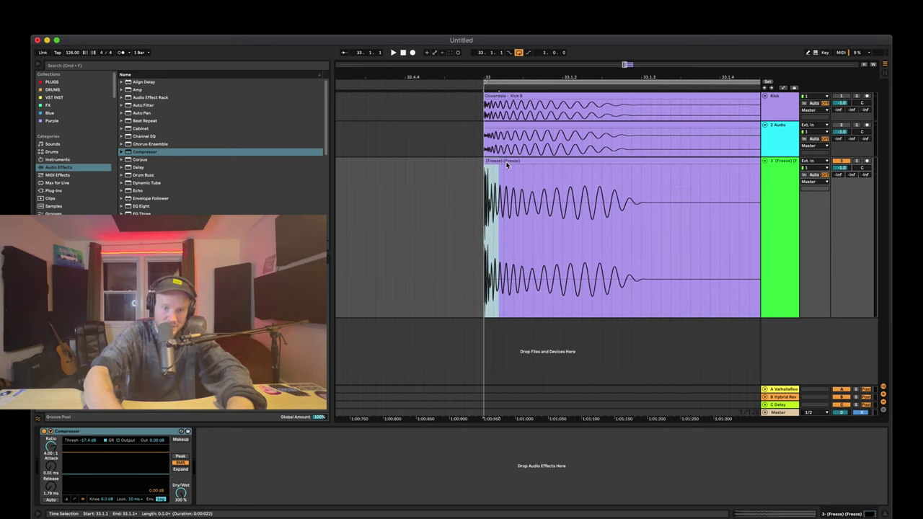
click(475, 216)
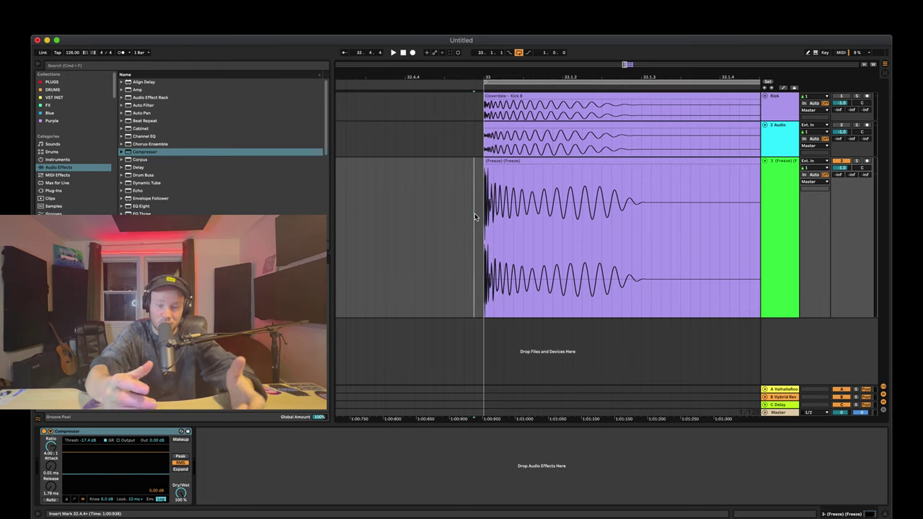
- Audition the 3 (Freeze) kick loop through the Compressor with its 10 ms lookahead
key(minus)
drag(507, 75, 507, 71)
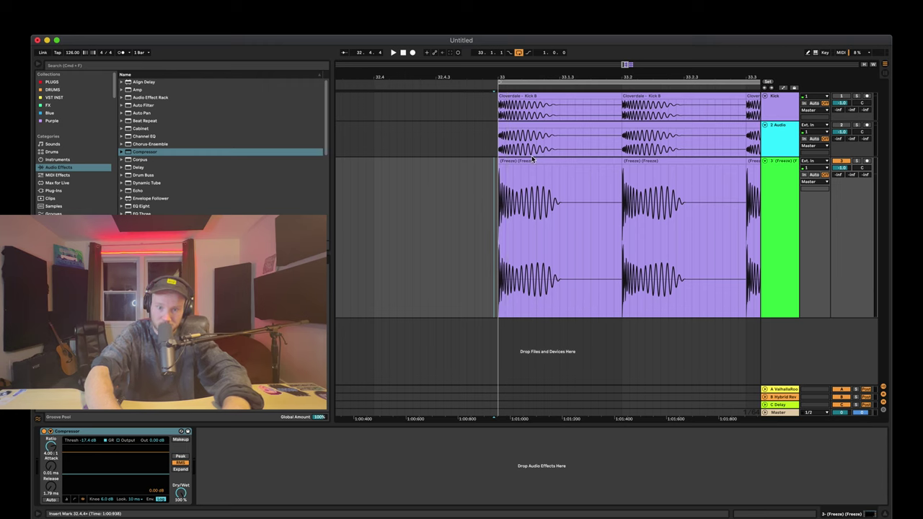
scroll(383, 213, right, 3)
key(space)
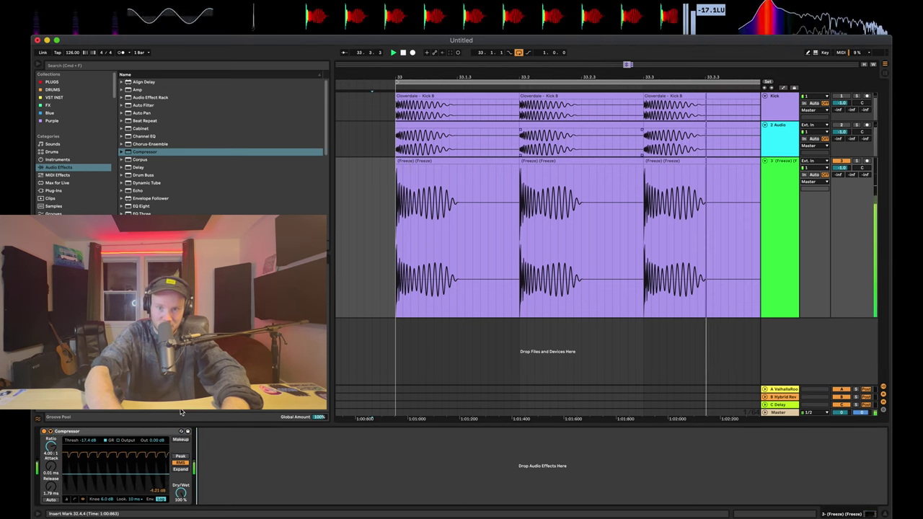
- Set the 3 (Freeze) Compressor's ratio to inf:1 and output gain to 7 dB, and compare the playing kick with the effect bypassed and active
click(86, 441)
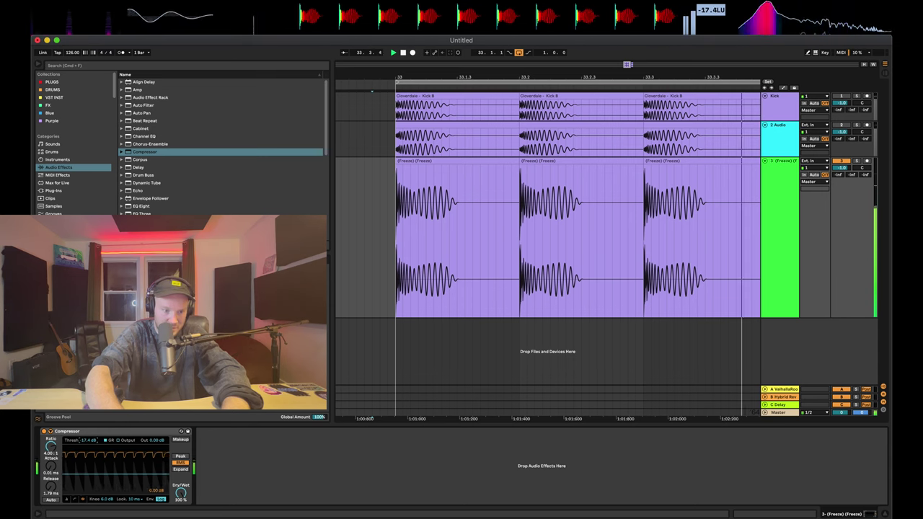
drag(50, 448, 51, 418)
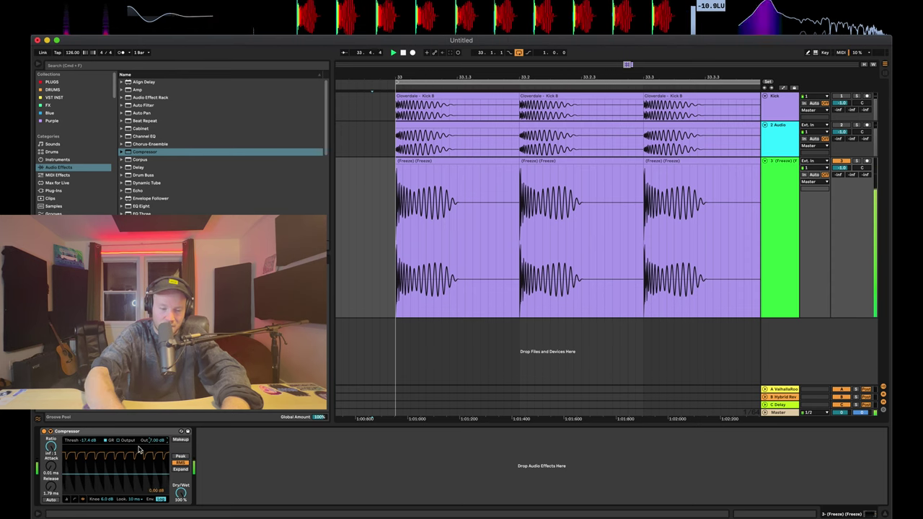
click(44, 433)
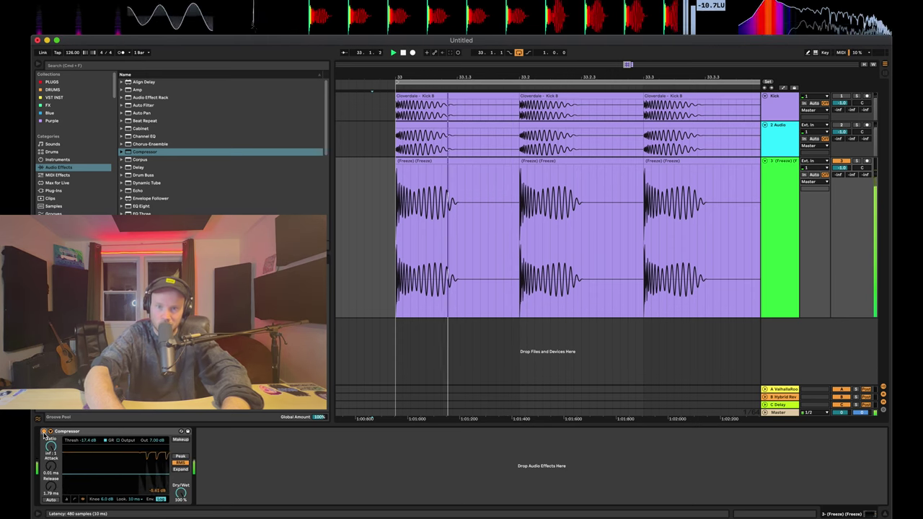
click(45, 433)
click(45, 432)
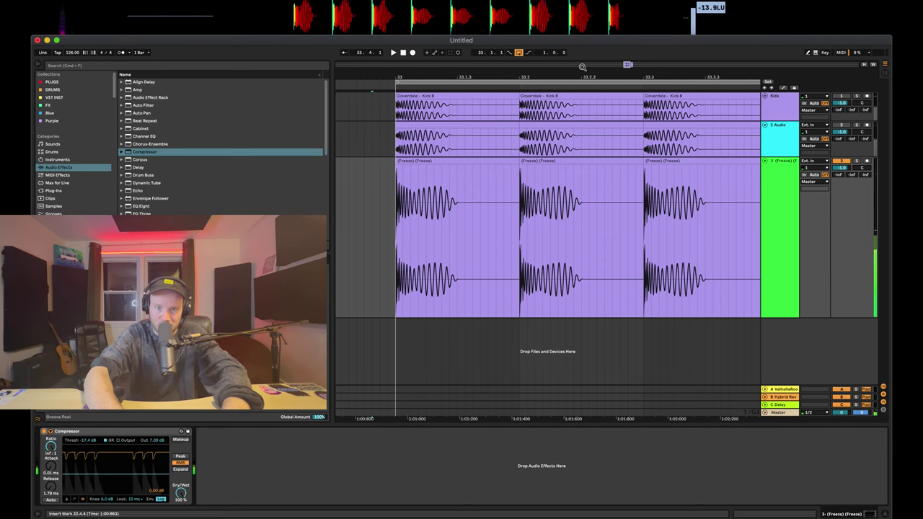
- Increase the Kick track's height so its uncompressed waveform can be compared with the 3 (Freeze) track
drag(580, 77, 580, 43)
scroll(628, 139, right, 2)
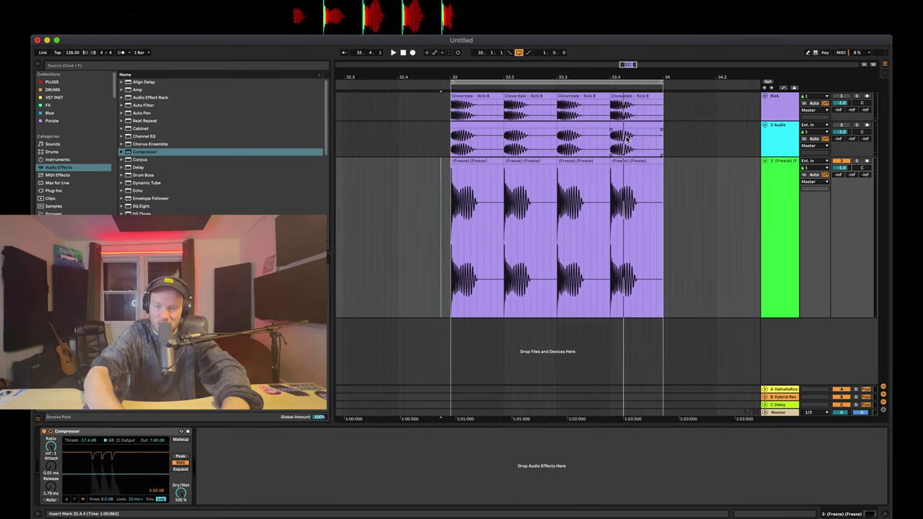
scroll(685, 197, right, 2)
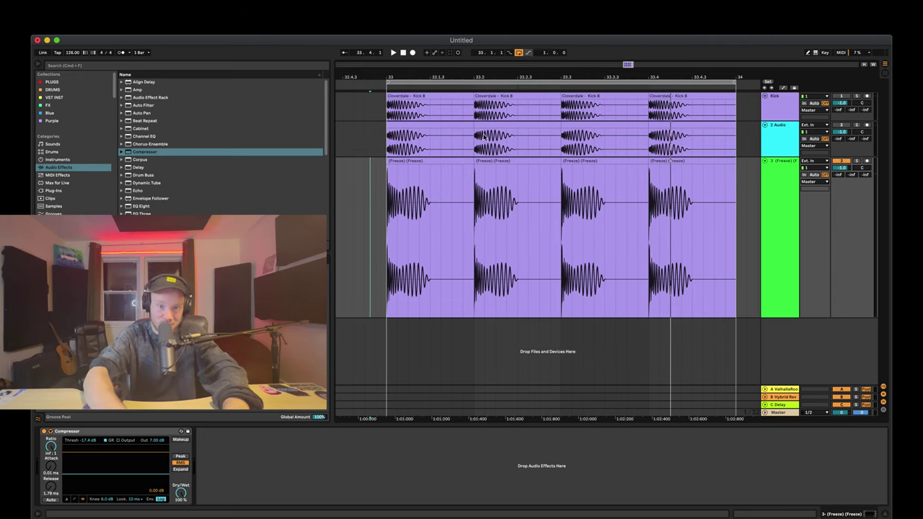
drag(777, 121, 777, 183)
- Highlight about the first 30 ms of the kick at 33.3 on the Kick track, and about 88 ms of the body following it
drag(569, 75, 556, 144)
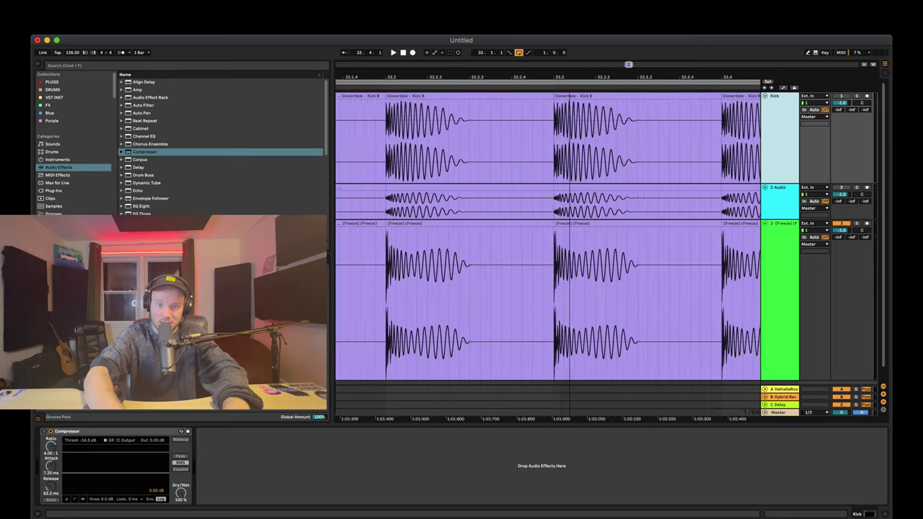
click(555, 146)
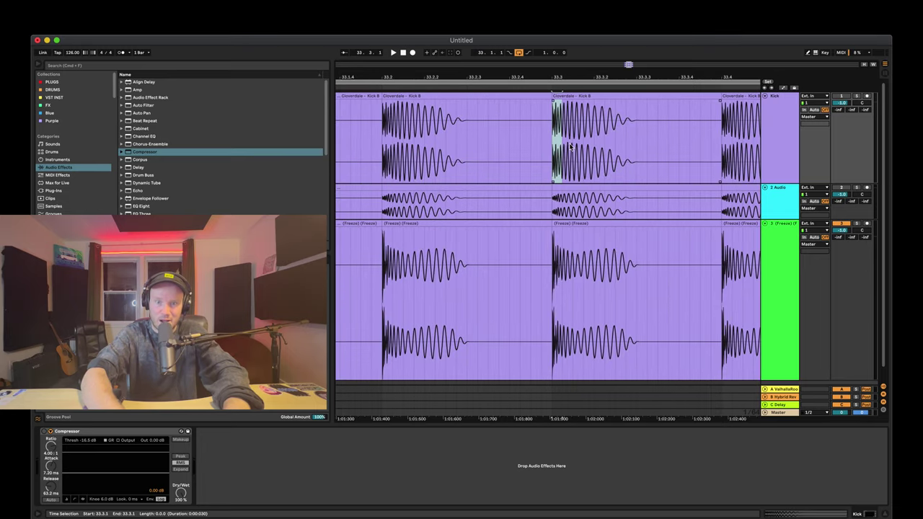
drag(560, 147, 655, 148)
drag(553, 167, 598, 166)
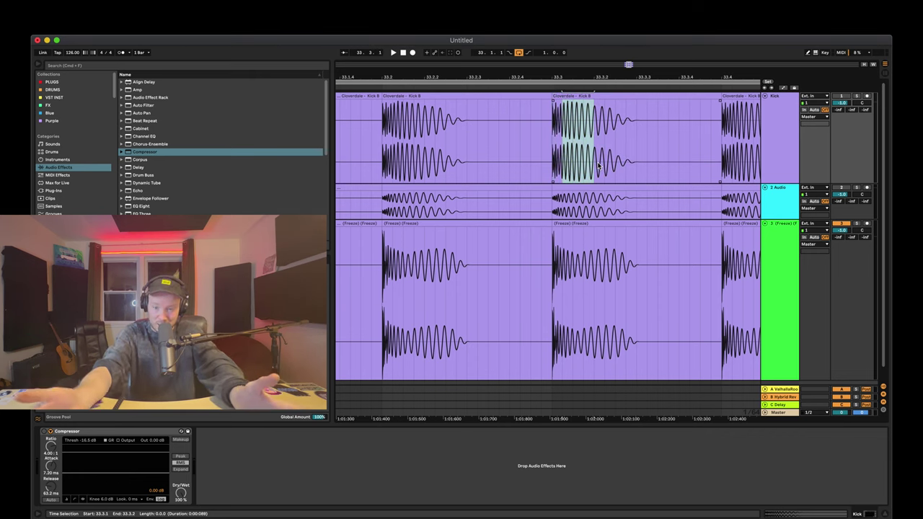
- Compare the Compressor settings of the 2 Audio and 3 (Freeze) tracks, ending on 2 Audio
click(787, 208)
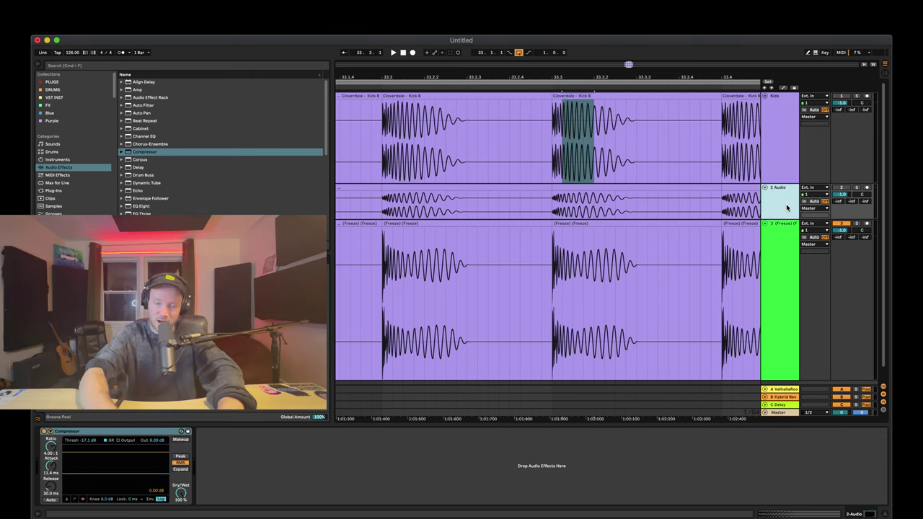
click(787, 246)
click(781, 213)
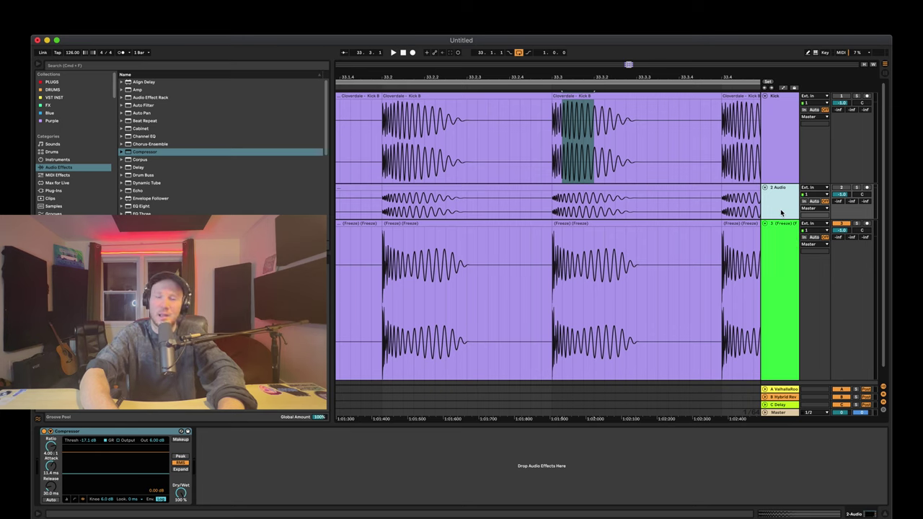